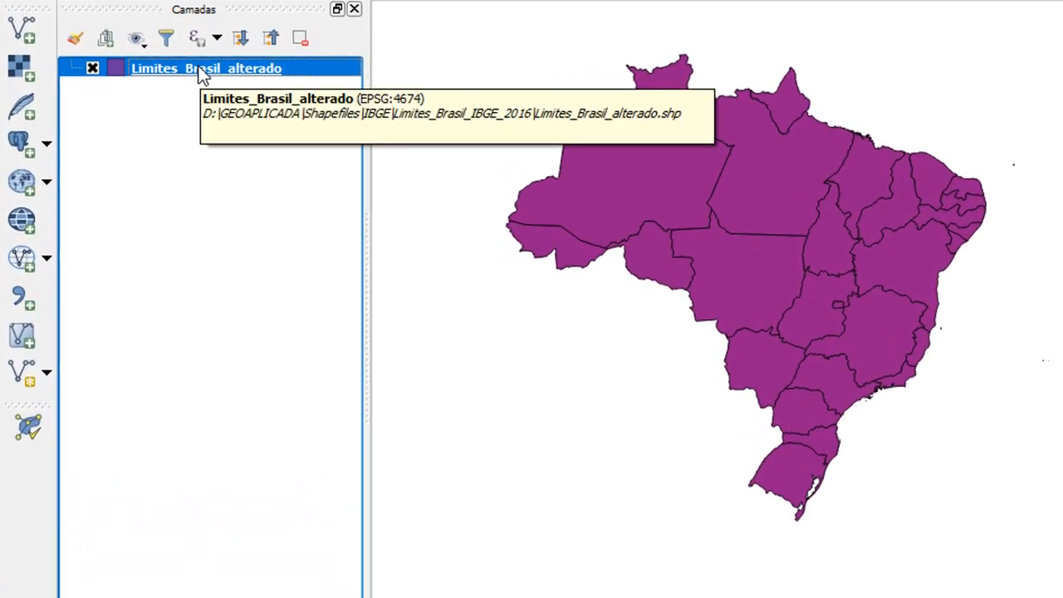
# - Open the attribute table of the Limites_Brasil_alterado layer and widen the NM_ESTADO column to fit the full state names
pyautogui.rightClick(200, 71)
pyautogui.click(325, 273)
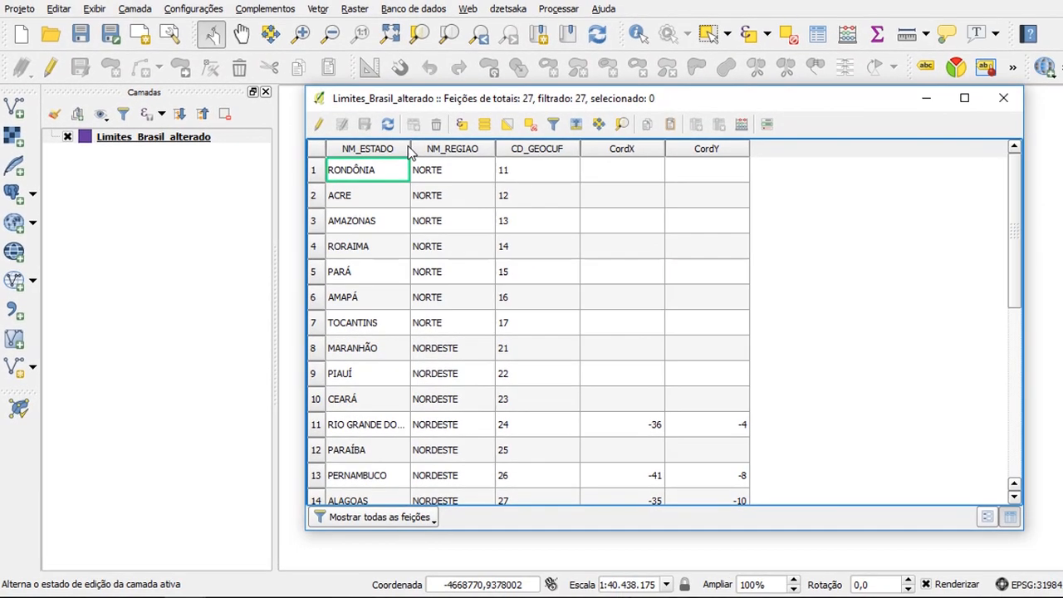
pyautogui.moveTo(409, 152); pyautogui.dragTo(491, 149)
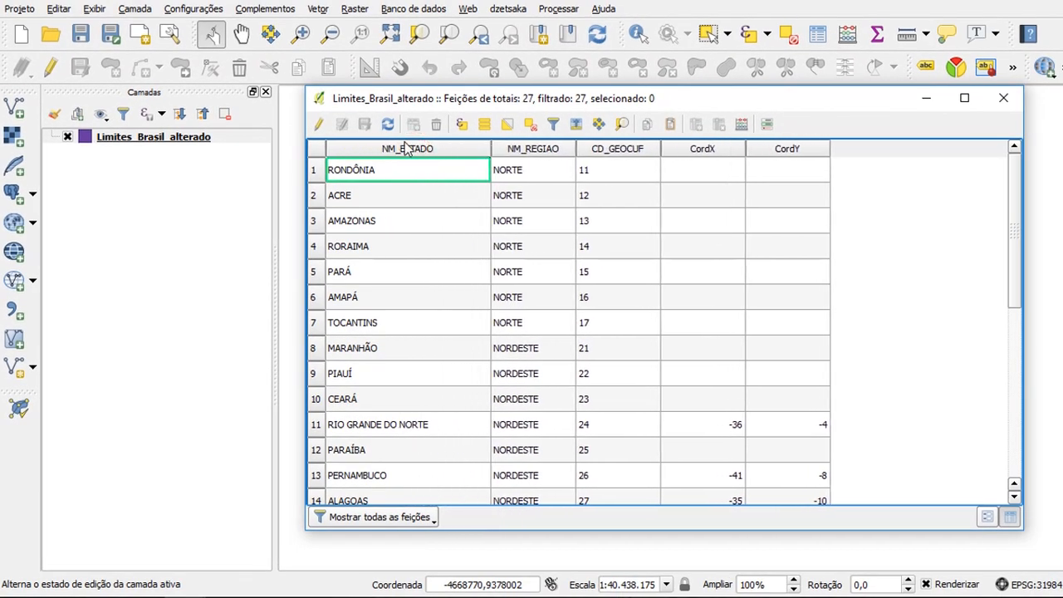
# - Sort the attribute table by NM_ESTADO, alternating between ascending and descending order
pyautogui.click(438, 150)
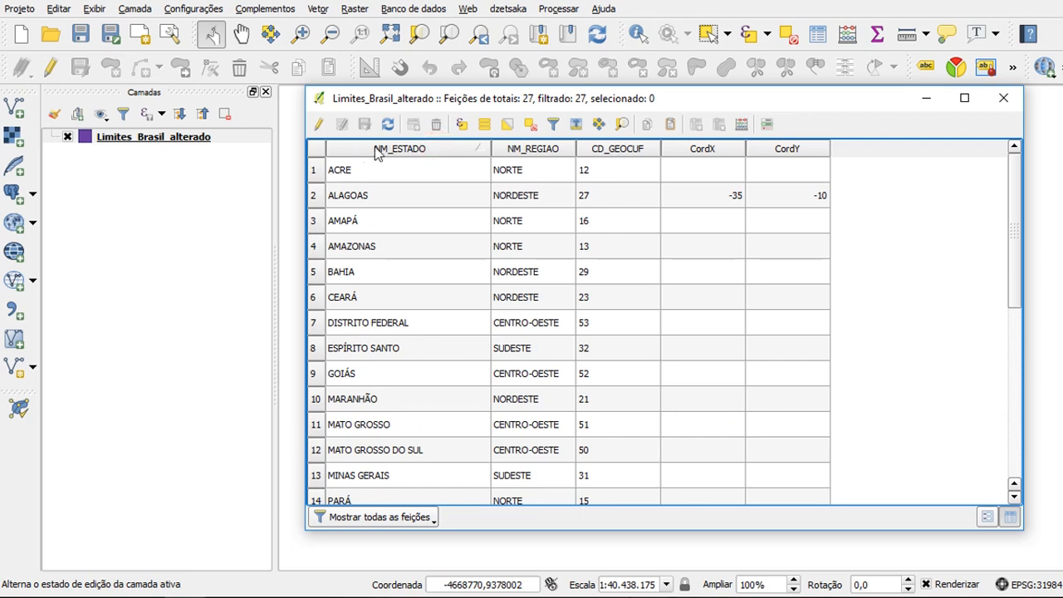
pyautogui.click(411, 149)
pyautogui.click(480, 150)
pyautogui.click(482, 149)
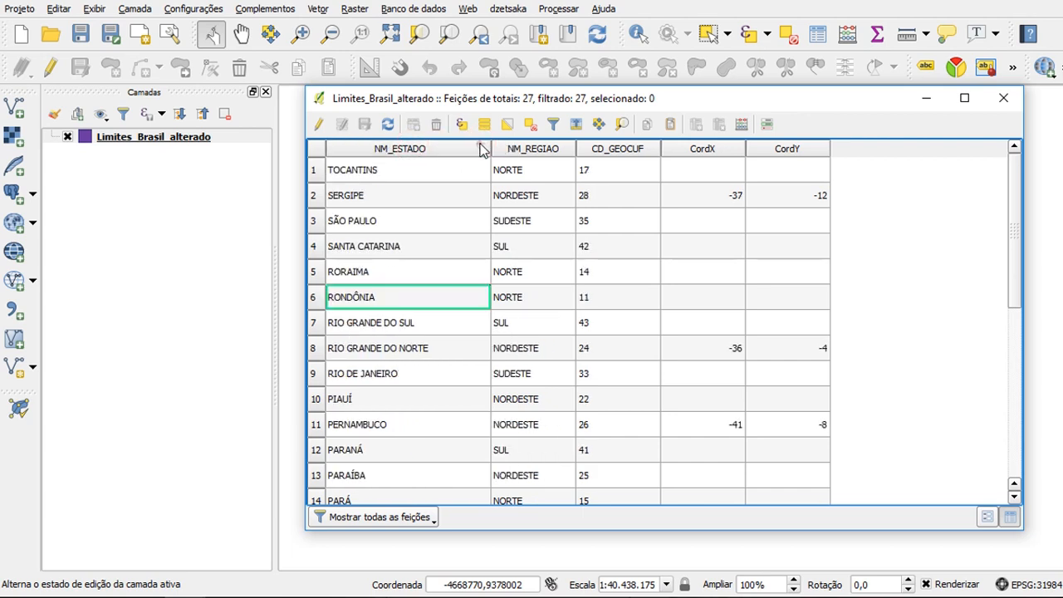
pyautogui.click(482, 150)
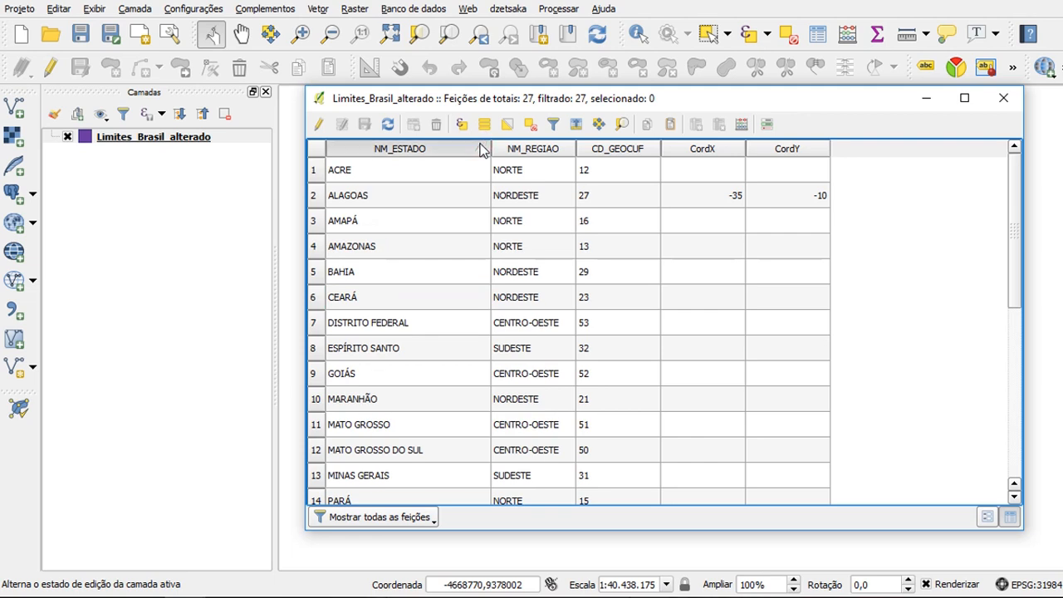
pyautogui.click(482, 149)
pyautogui.click(481, 148)
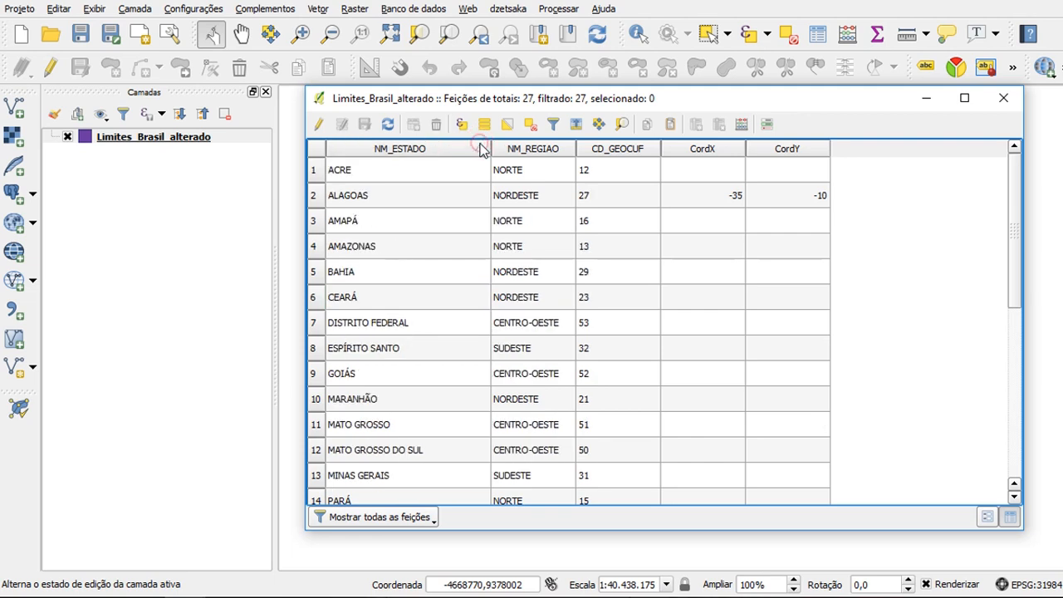
# - Sort the table in turn by NM_REGIAO and CD_GEOCUF in both directions, and by CordX in ascending order
pyautogui.click(535, 151)
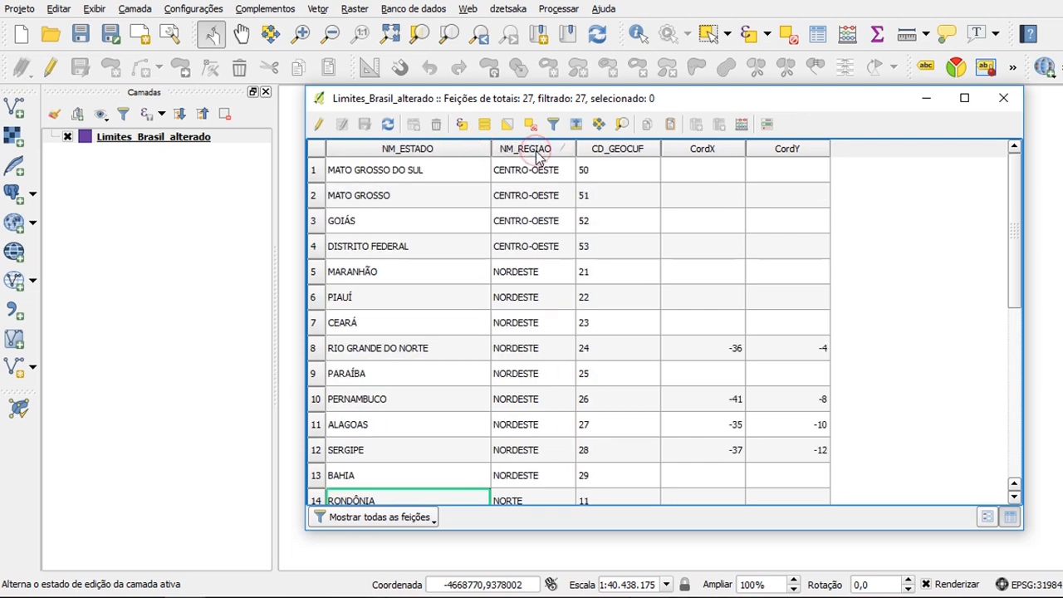
pyautogui.click(535, 150)
pyautogui.click(629, 150)
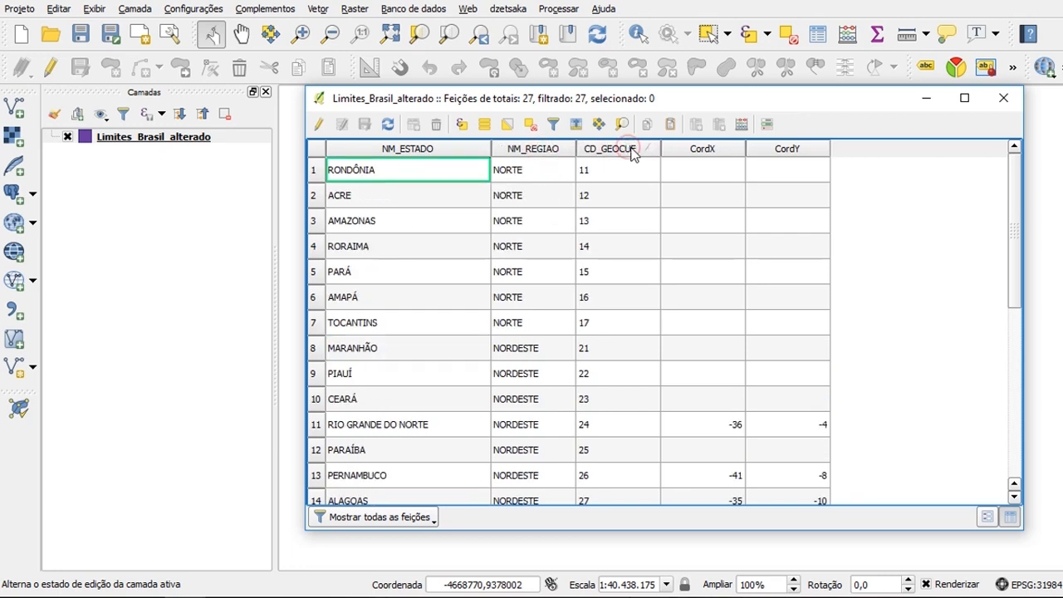
pyautogui.click(631, 151)
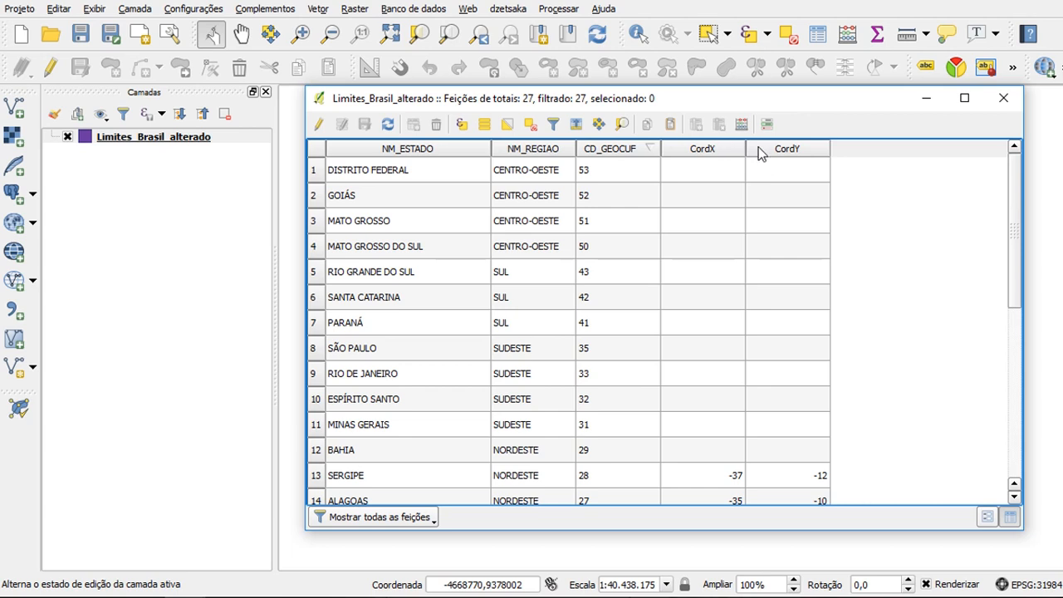
pyautogui.click(734, 150)
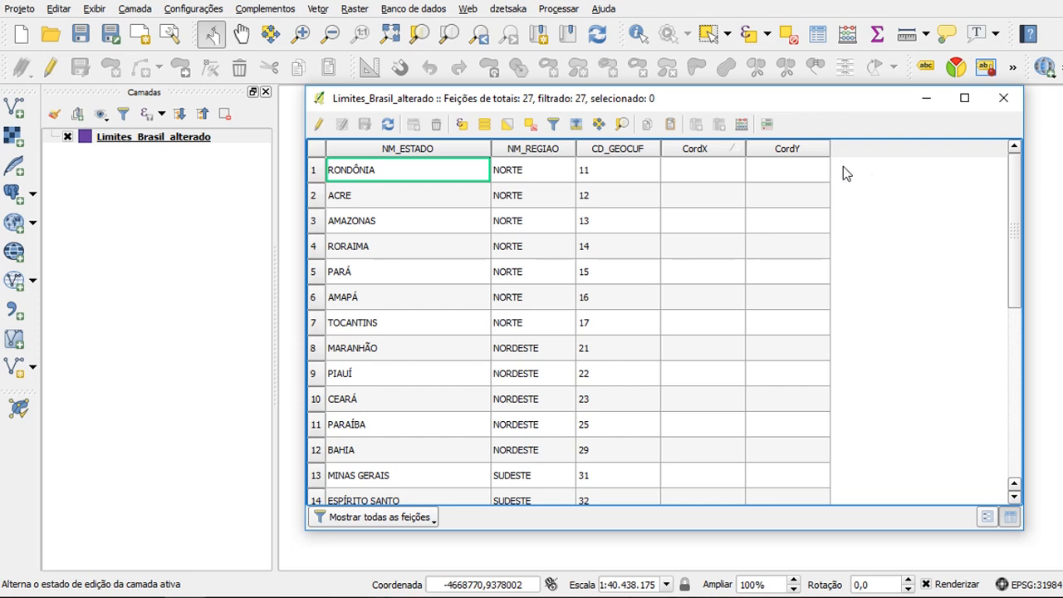
# - Turn on editing for the layer and try changing the first row's NM_ESTADO value to "Rondônia"
pyautogui.click(319, 124)
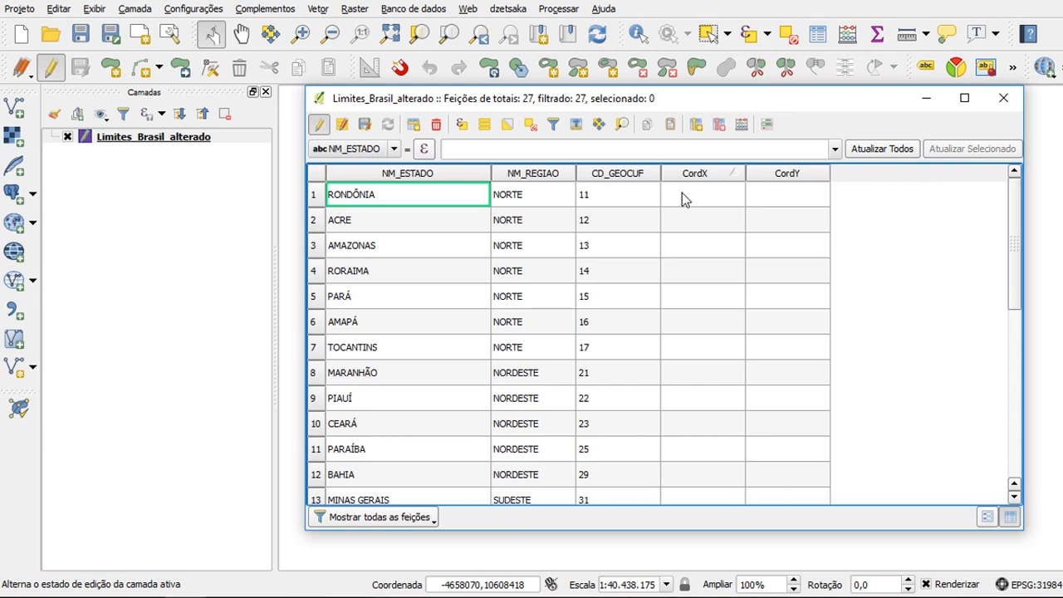
pyautogui.doubleClick(424, 192)
pyautogui.click(413, 192)
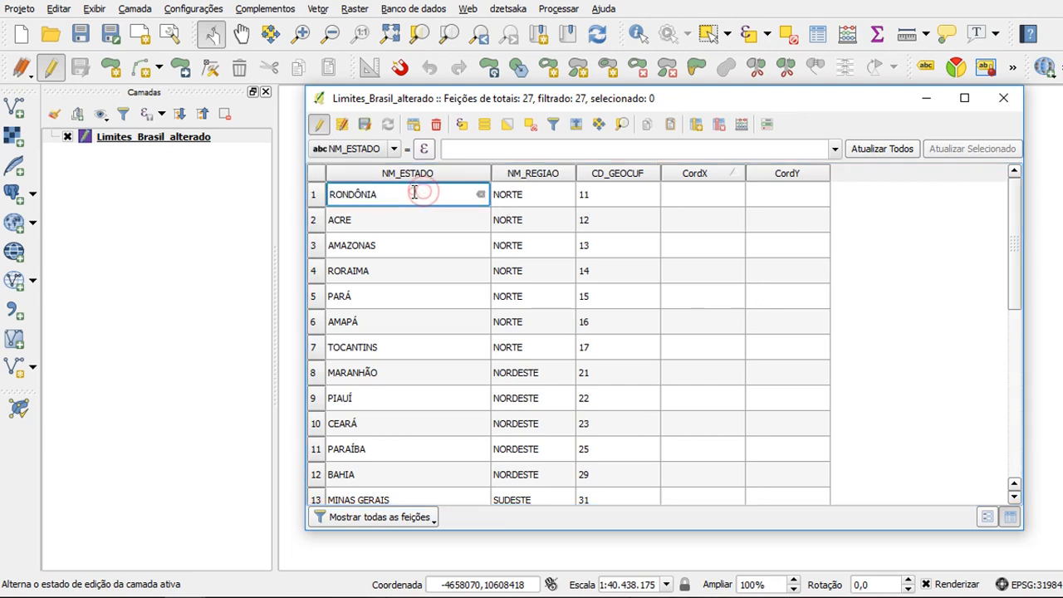
pyautogui.moveTo(395, 193); pyautogui.dragTo(309, 191)
pyautogui.click(410, 192)
pyautogui.moveTo(407, 192); pyautogui.dragTo(314, 189)
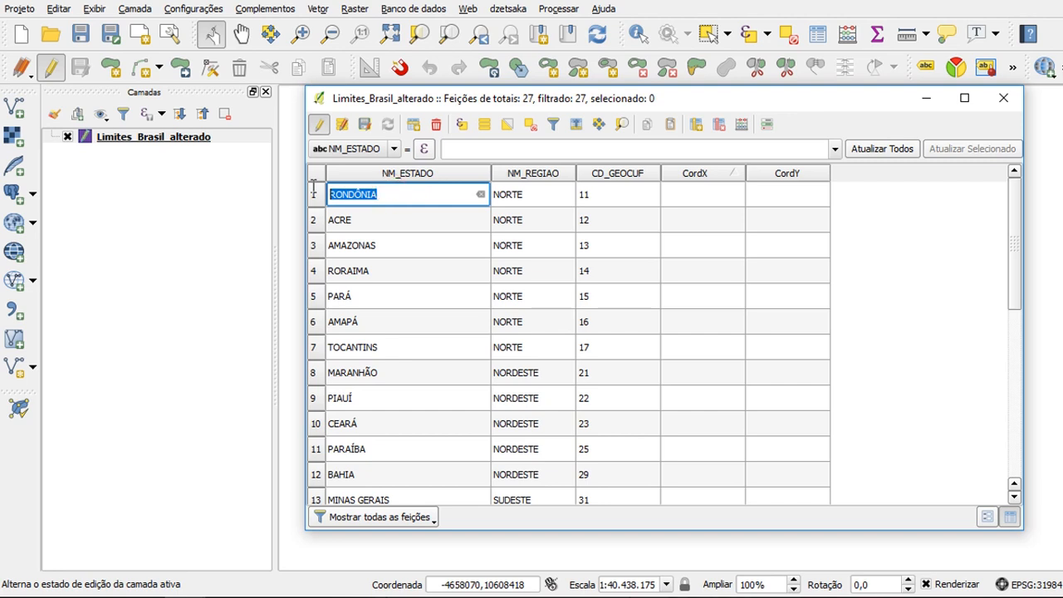
pyautogui.write('Rondônia')
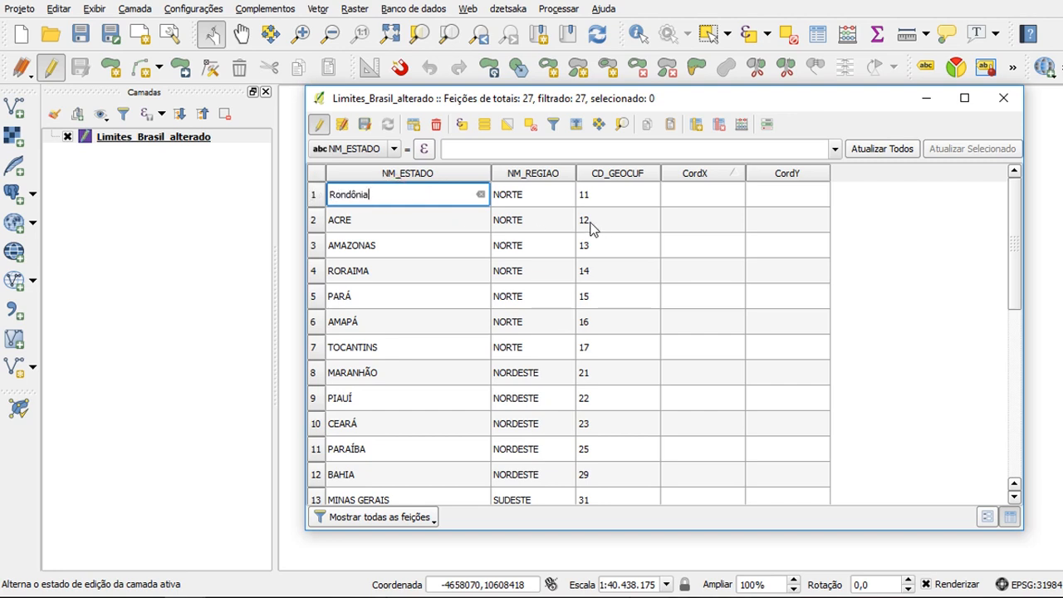
pyautogui.press('Escape')
# - Open the Rondônia row's CordX, NM_REGIAO and NM_ESTADO cells for editing in turn, entering no new values
pyautogui.click(672, 193)
pyautogui.click(672, 193)
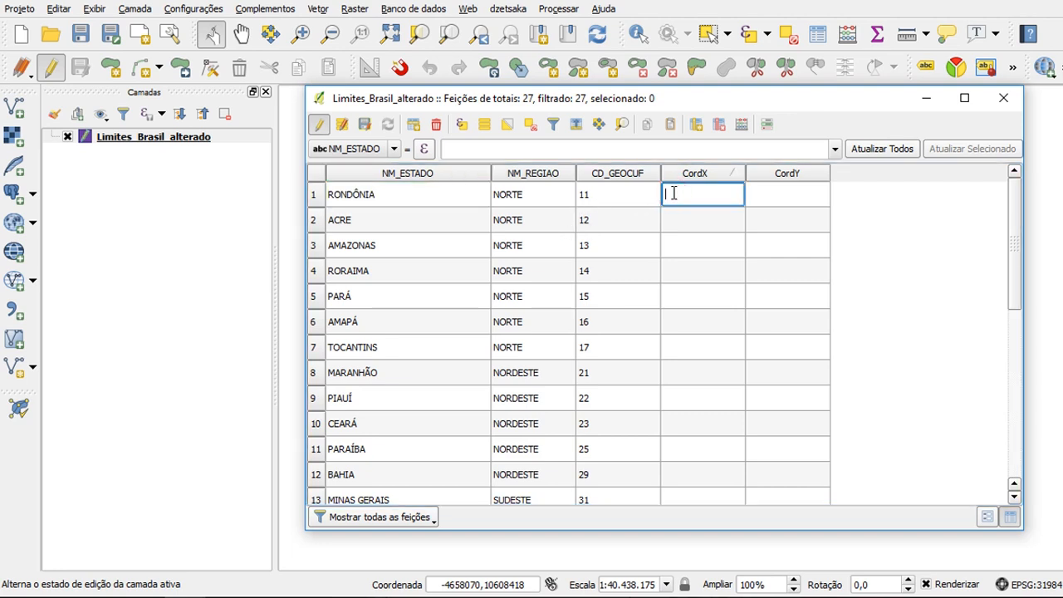
pyautogui.click(523, 195)
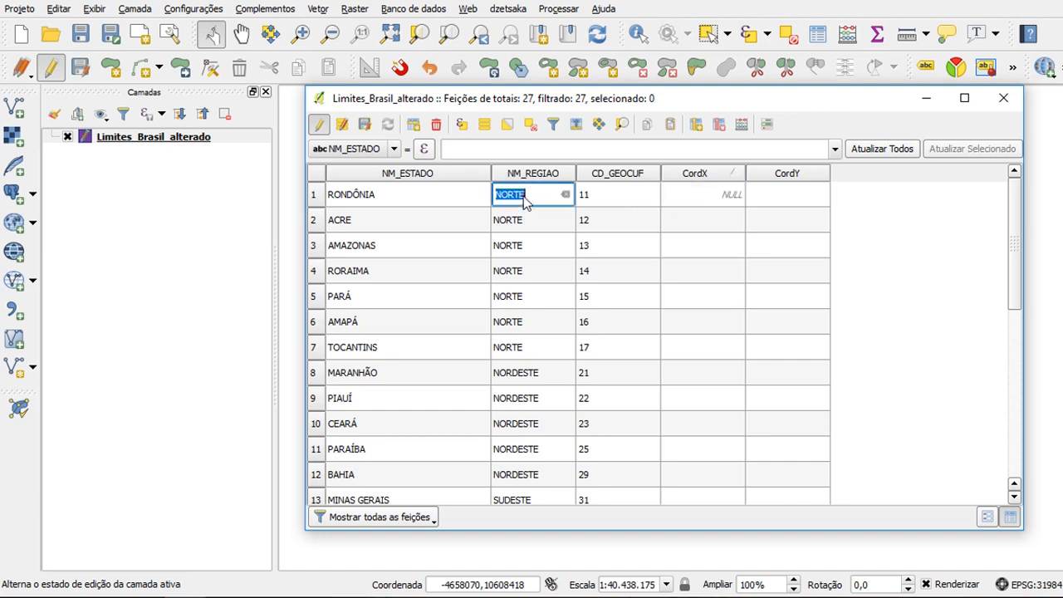
pyautogui.click(372, 194)
pyautogui.click(570, 196)
pyautogui.click(685, 192)
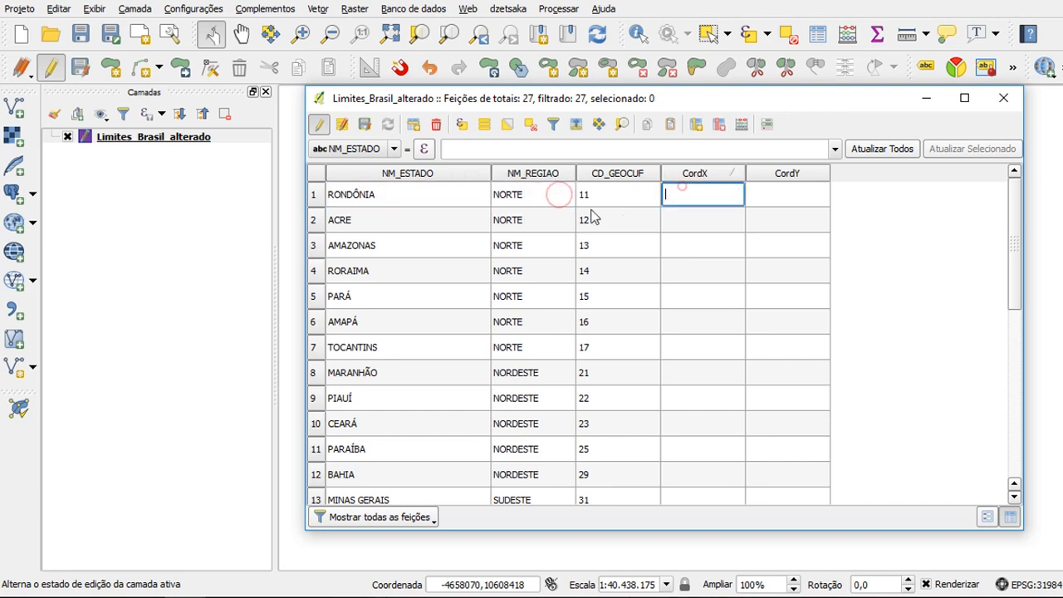
pyautogui.click(418, 190)
pyautogui.click(870, 227)
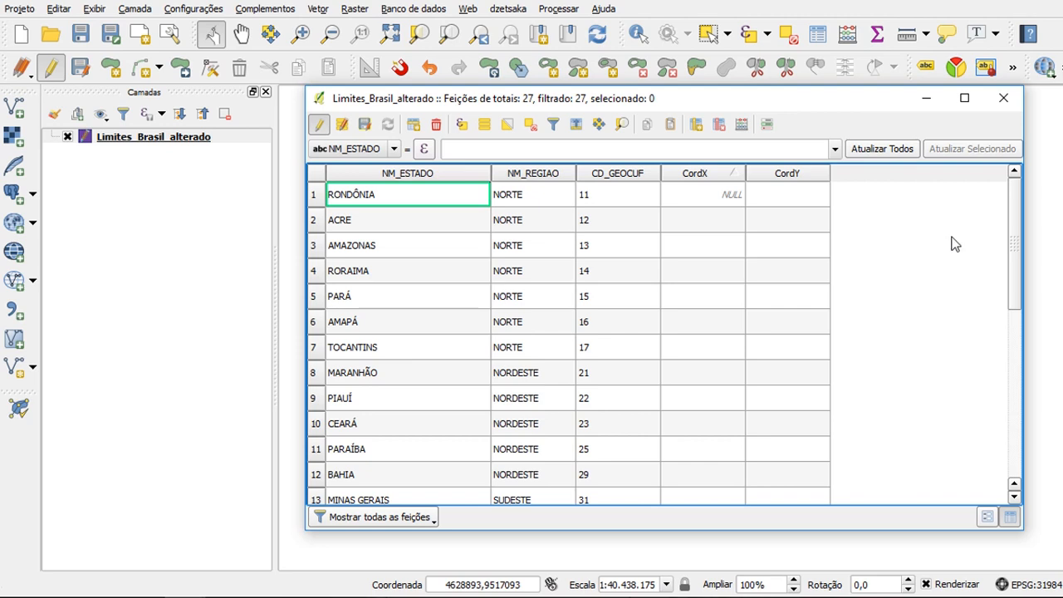
# - Try appending "sds" to the Rondônia row's NM_ESTADO value
pyautogui.doubleClick(398, 195)
pyautogui.click(399, 194)
pyautogui.write('sd')
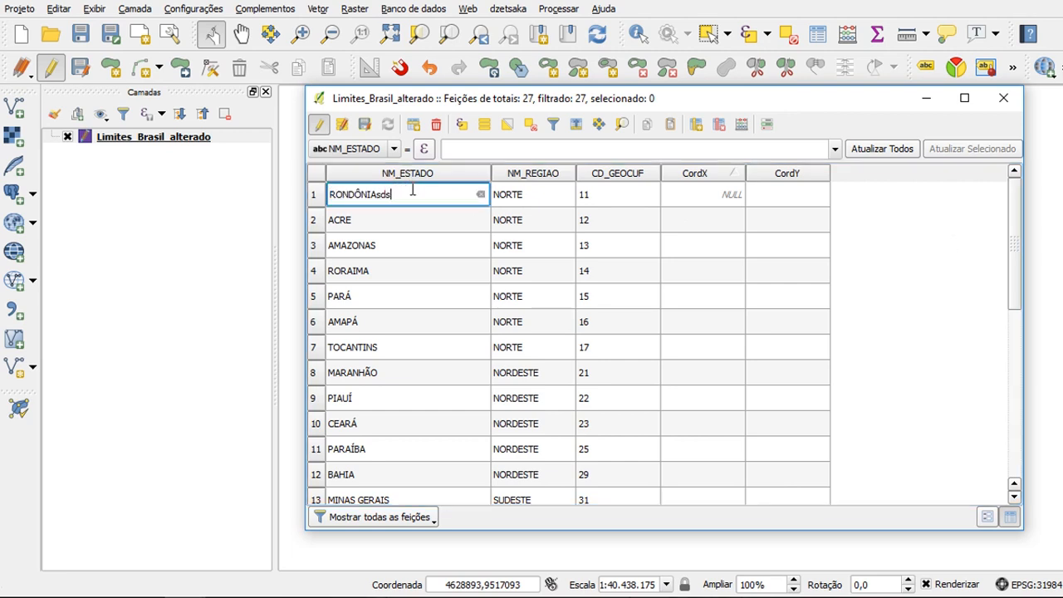
# - Try entering 1111 as the Rondônia row's CordX value, and clear the cell again
pyautogui.doubleClick(676, 201)
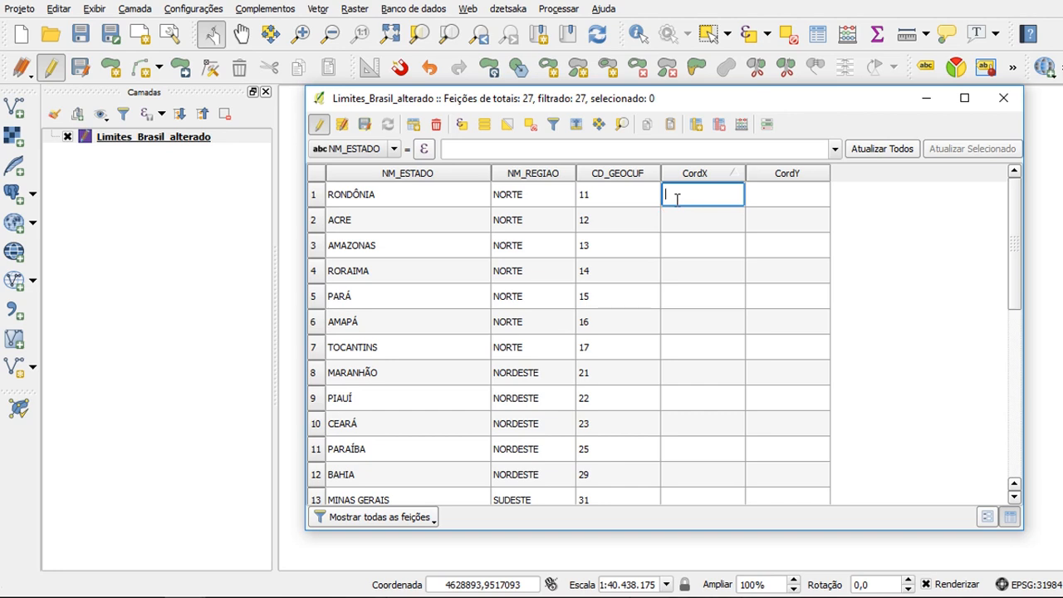
pyautogui.write('1111')
pyautogui.press('BackSpace')
pyautogui.click(908, 217)
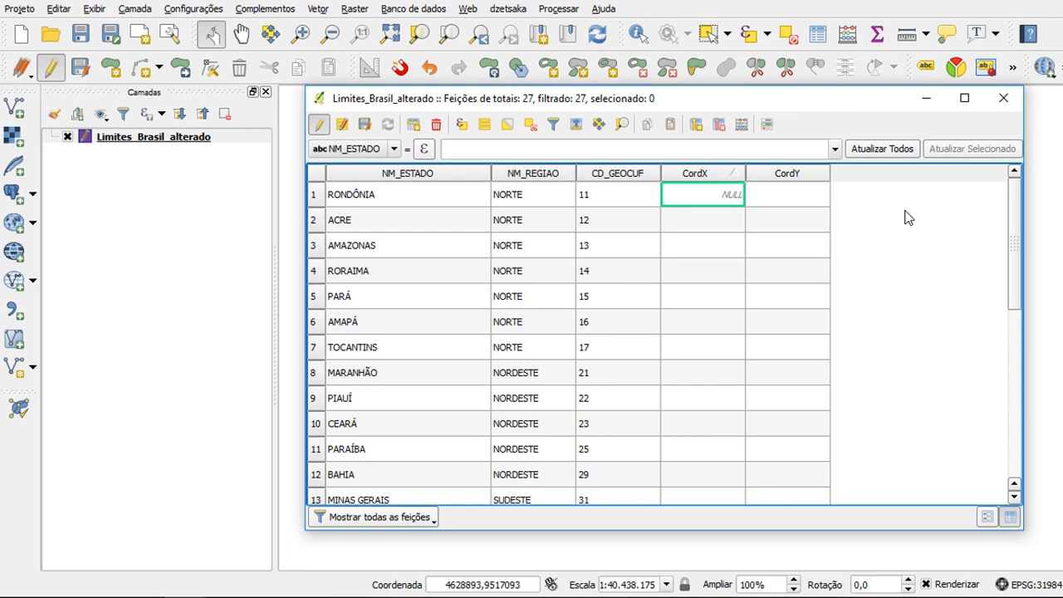
# - Sort the table by NM_REGIAO in descending order and end the editing session with the layer edits saved
pyautogui.click(517, 175)
pyautogui.click(518, 176)
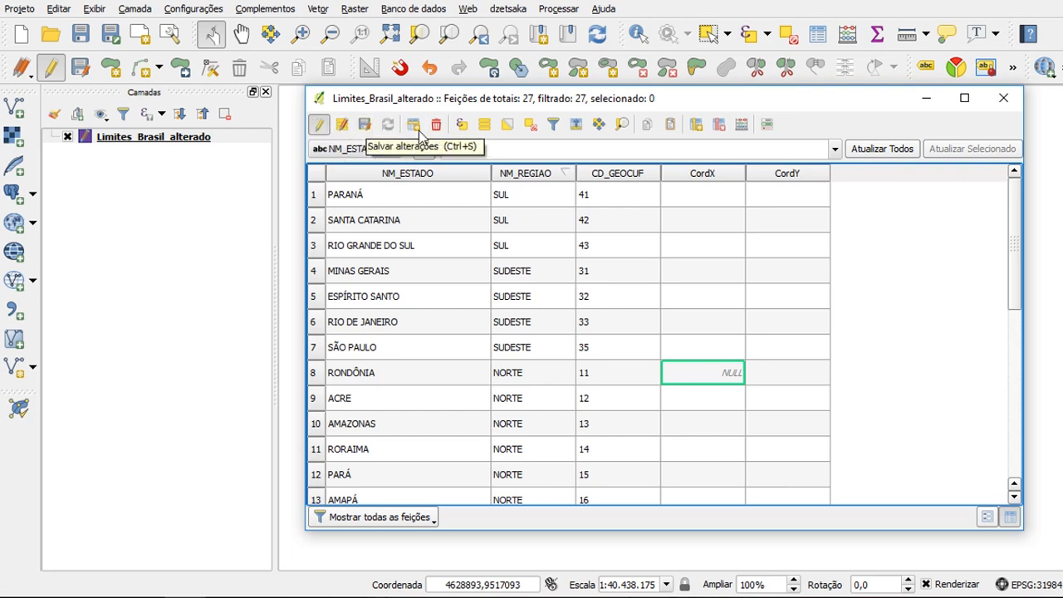
pyautogui.click(365, 125)
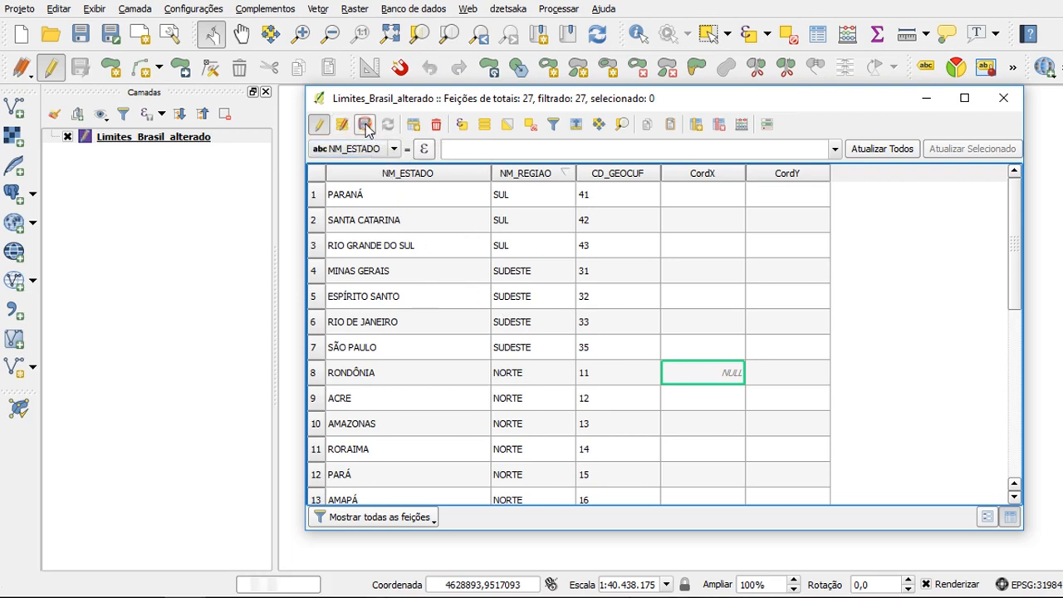
pyautogui.click(319, 126)
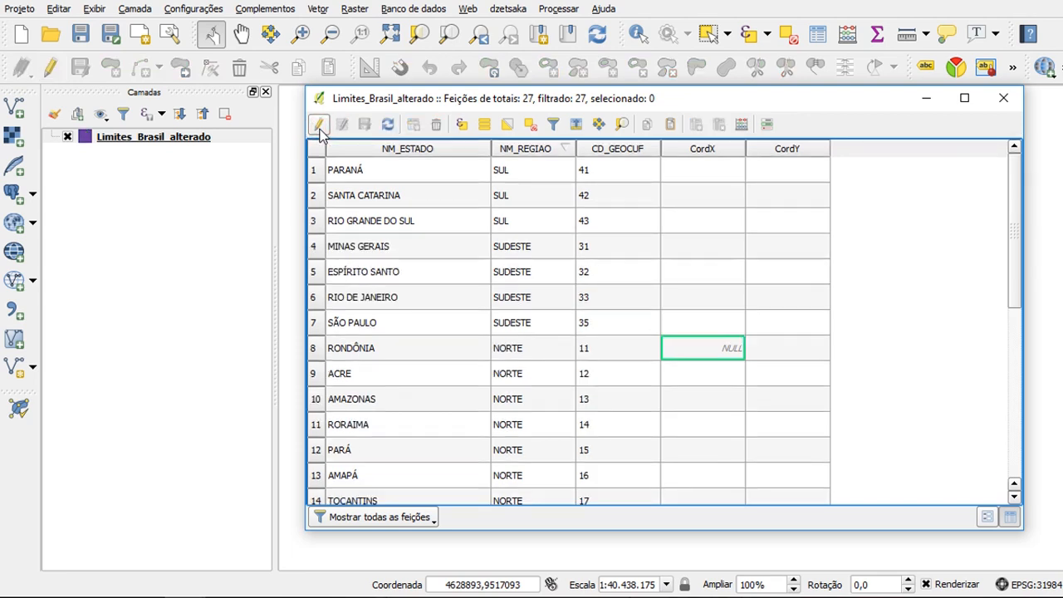
# - Turn layer editing back on and select the Paraná, Santa Catarina, Rio Grande do Sul and Minas Gerais rows one at a time
pyautogui.click(321, 130)
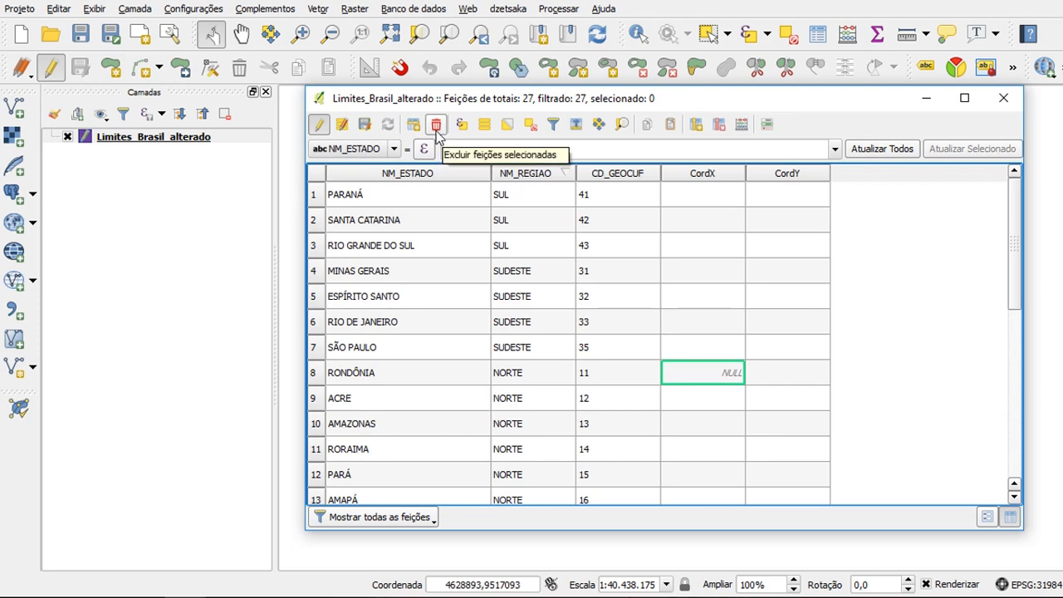
pyautogui.click(318, 198)
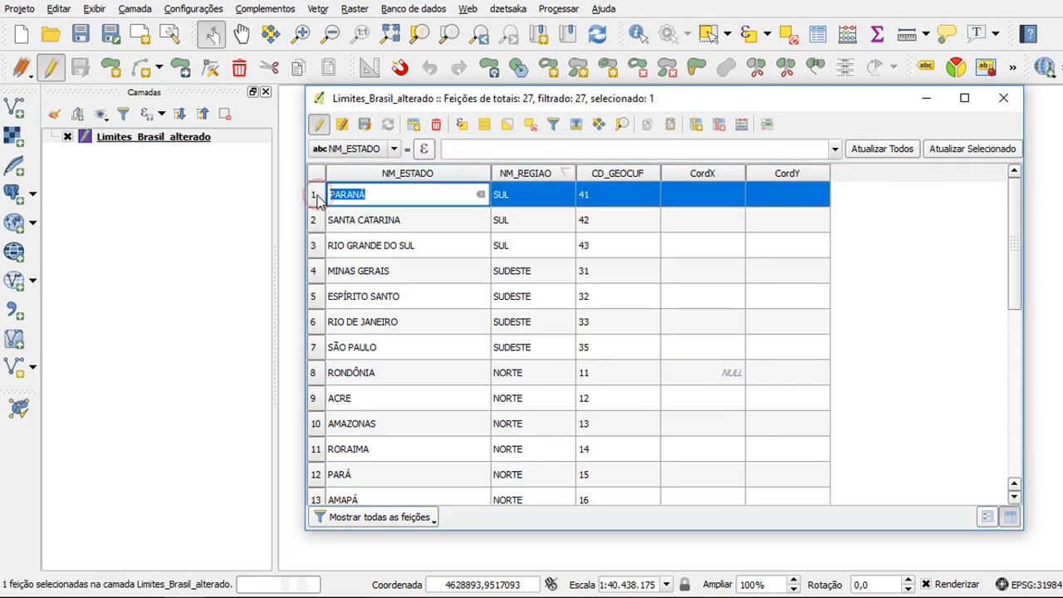
pyautogui.click(320, 197)
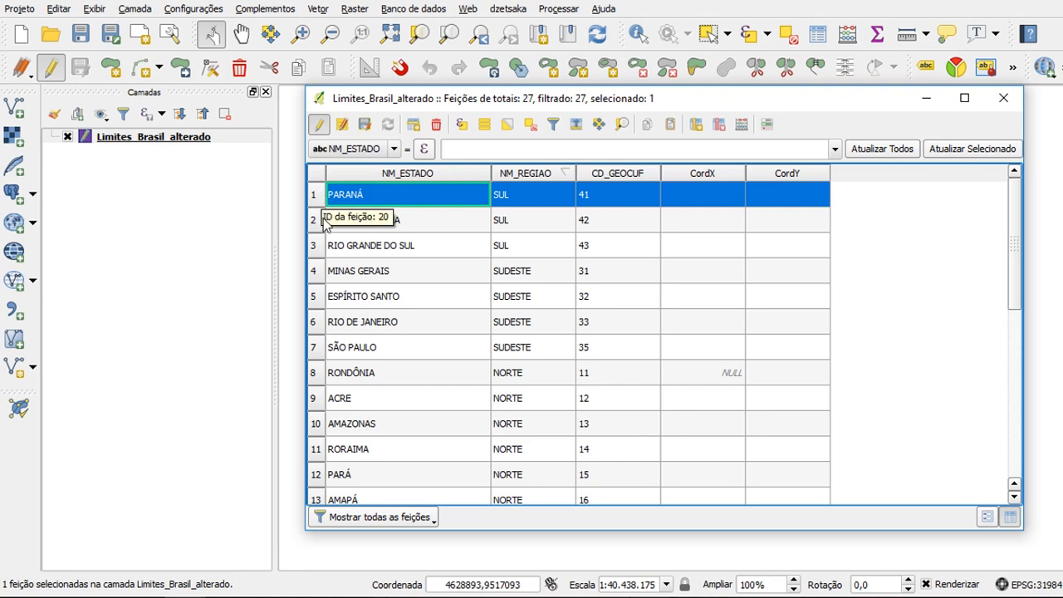
pyautogui.click(315, 219)
pyautogui.click(315, 247)
pyautogui.click(314, 272)
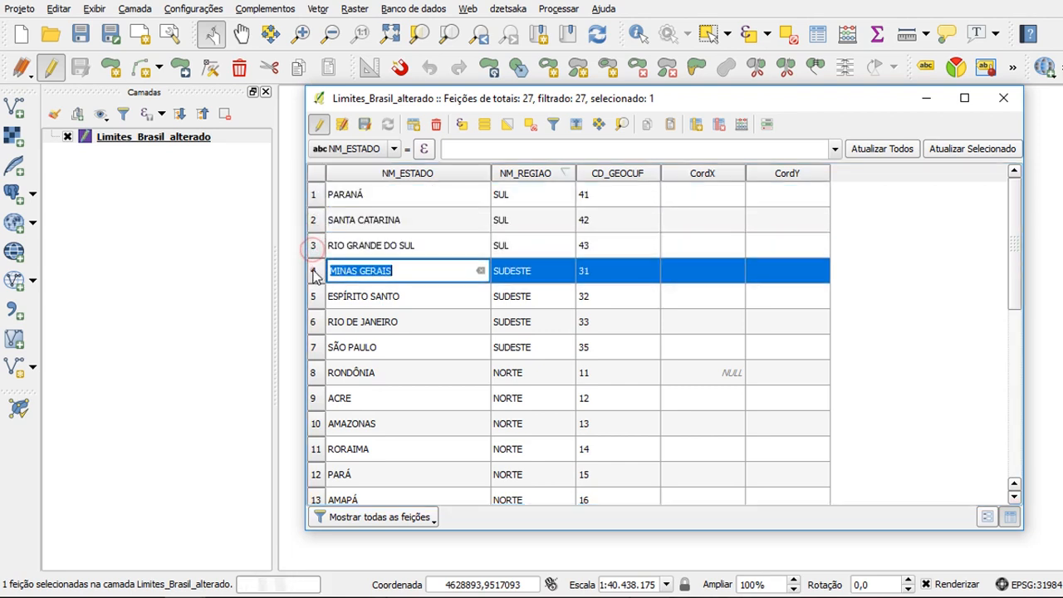
# - Select the Paraná row, check its highlighted polygon on the map, and delete the feature
pyautogui.click(313, 194)
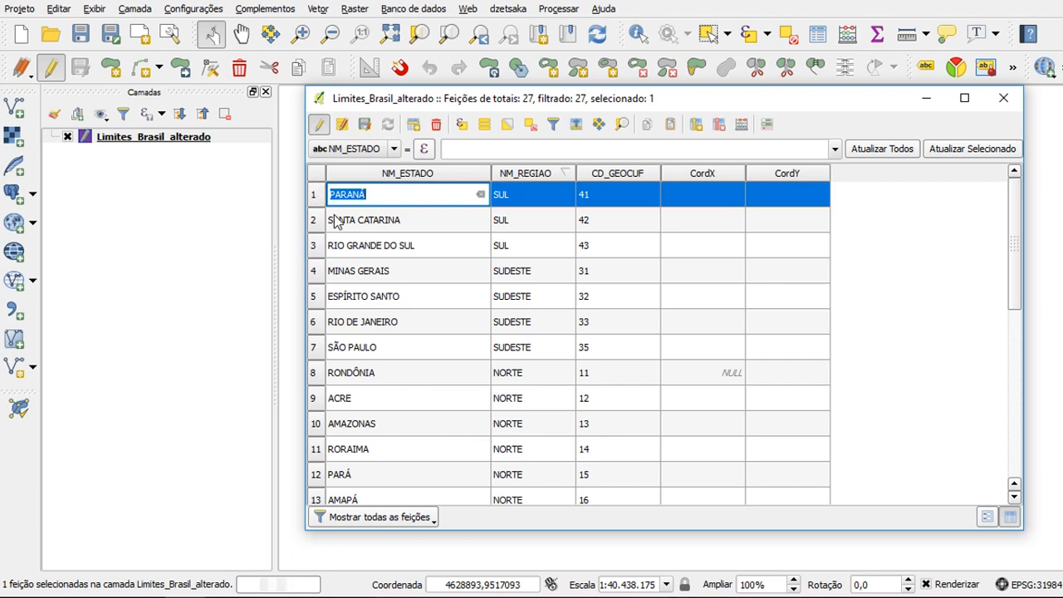
pyautogui.moveTo(519, 98); pyautogui.dragTo(509, 487)
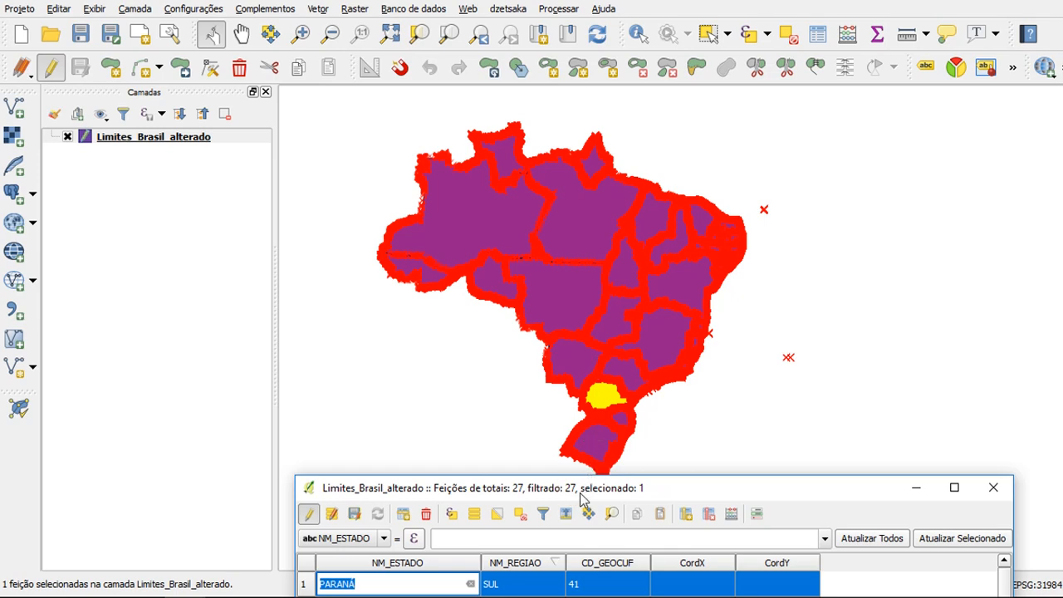
pyautogui.moveTo(581, 496); pyautogui.dragTo(584, 132)
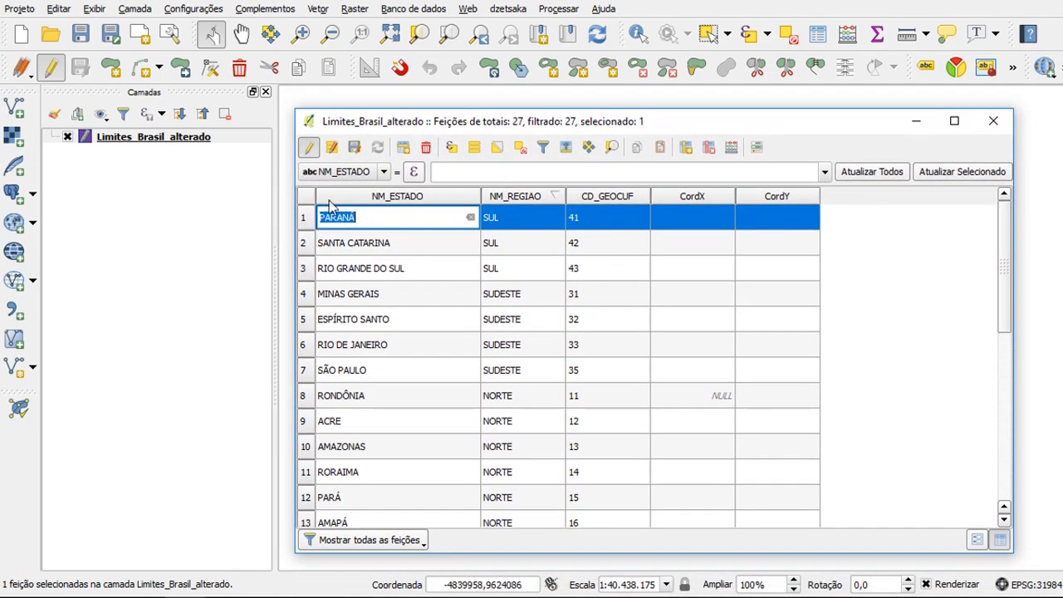
pyautogui.click(424, 149)
pyautogui.click(836, 351)
pyautogui.moveTo(761, 127); pyautogui.dragTo(783, 132)
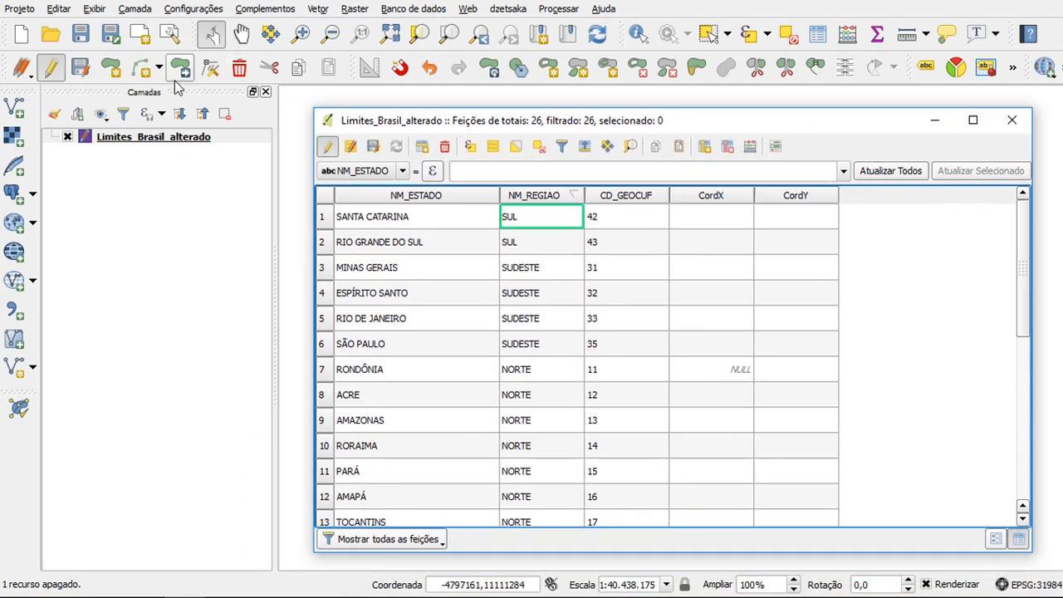
# - Cancel the current edits for all layers to discard the Paraná deletion
pyautogui.click(23, 73)
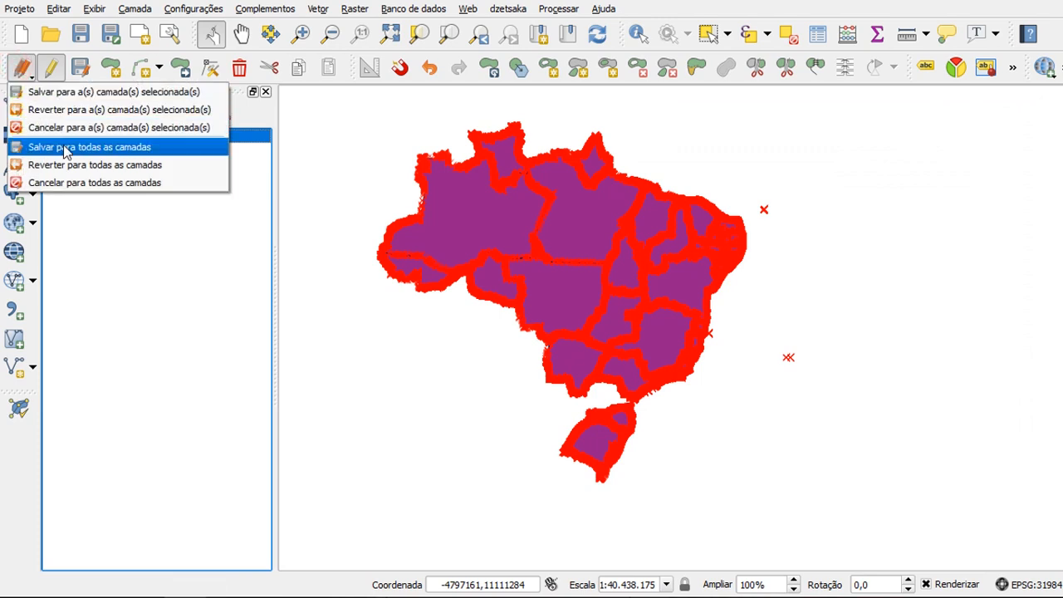
pyautogui.click(70, 183)
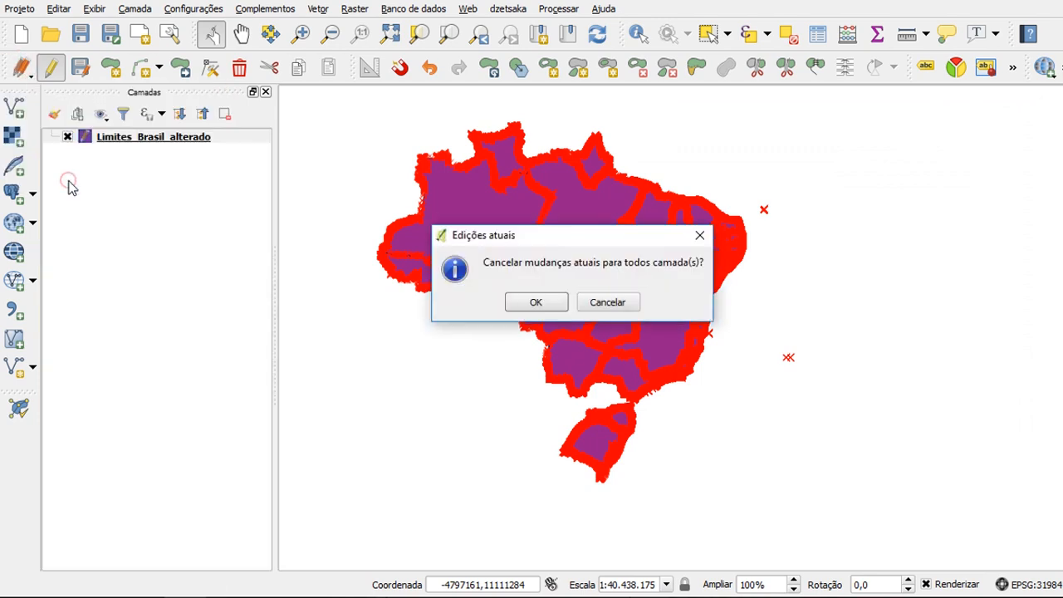
pyautogui.click(531, 302)
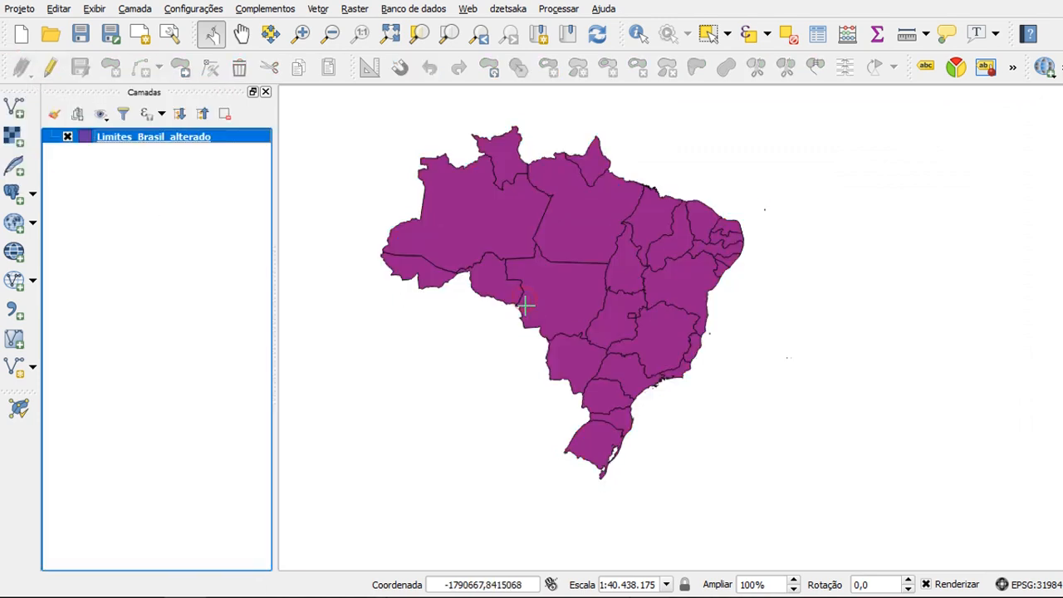
# - Bring back the attribute table, select the Santa Catarina row, and clear the selection
pyautogui.moveTo(185, 595)
pyautogui.click(277, 550)
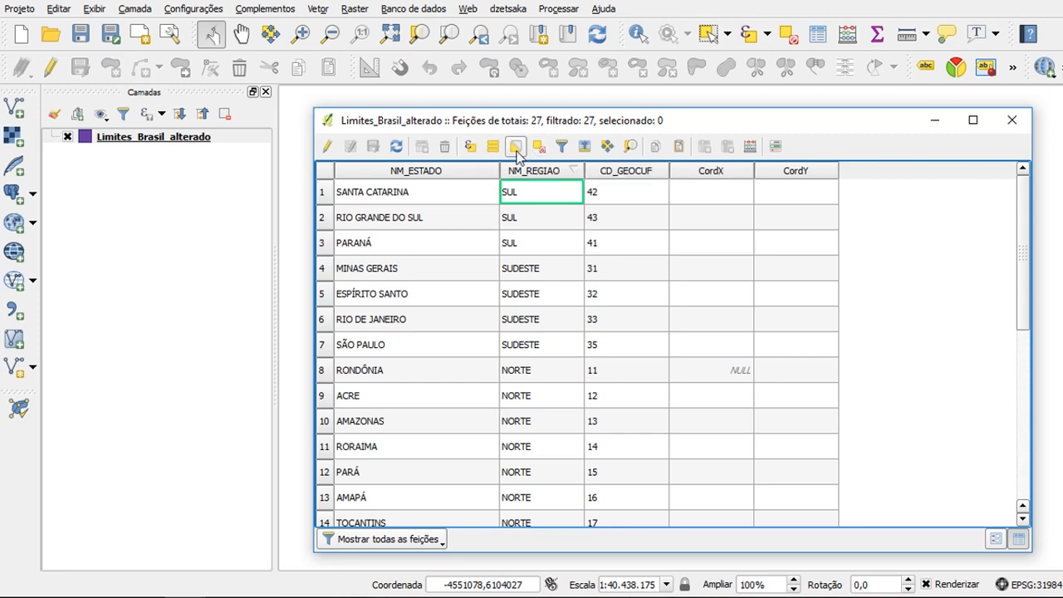
pyautogui.click(323, 191)
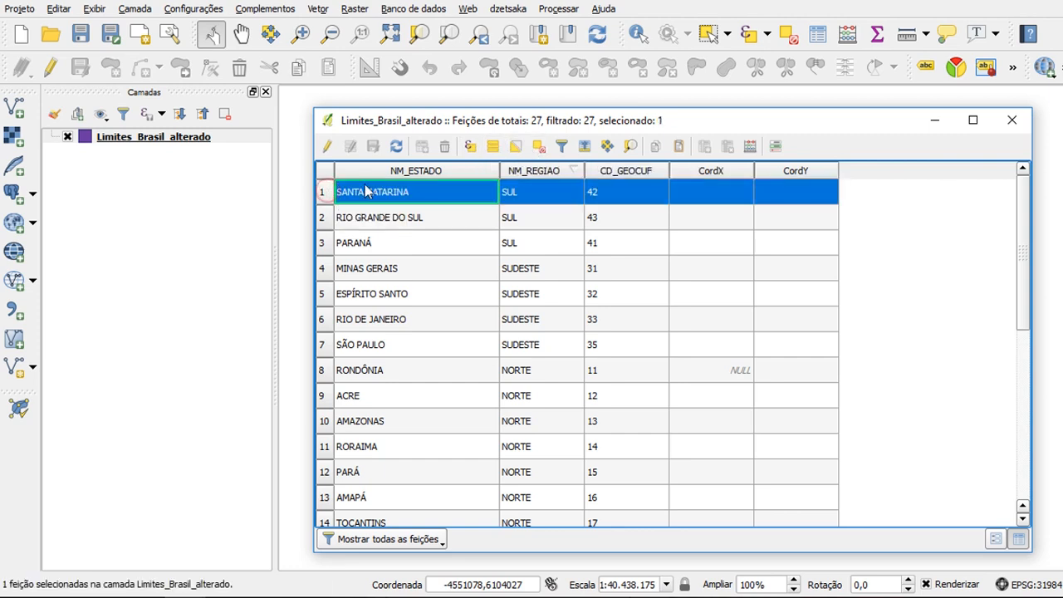
pyautogui.click(539, 146)
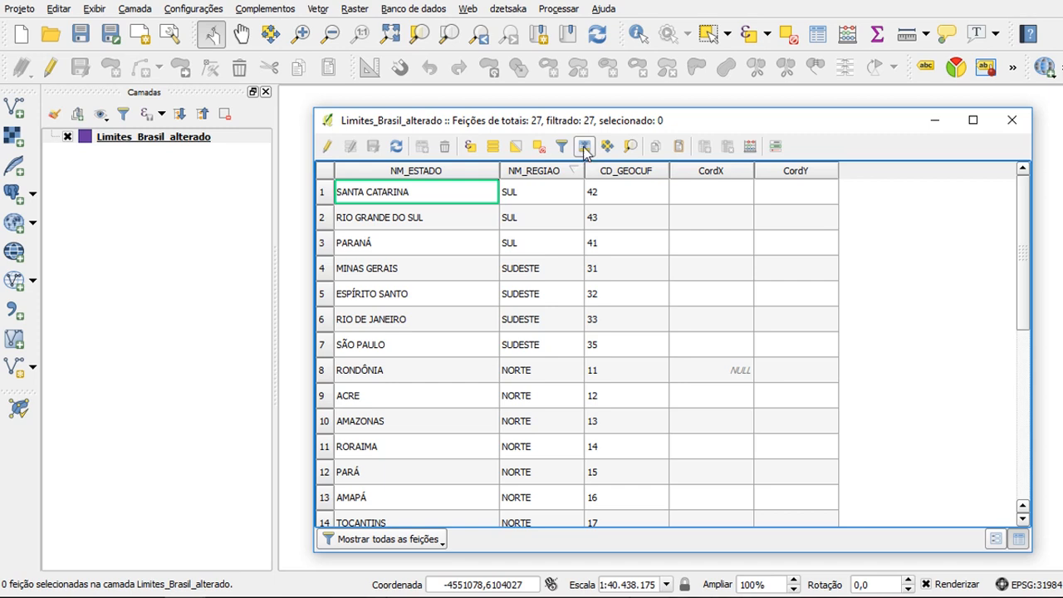
# - Select the Minas Gerais, São Paulo, Amazonas and Pará rows together, move the selection to the top of the table, and deselect all
pyautogui.click(323, 269)
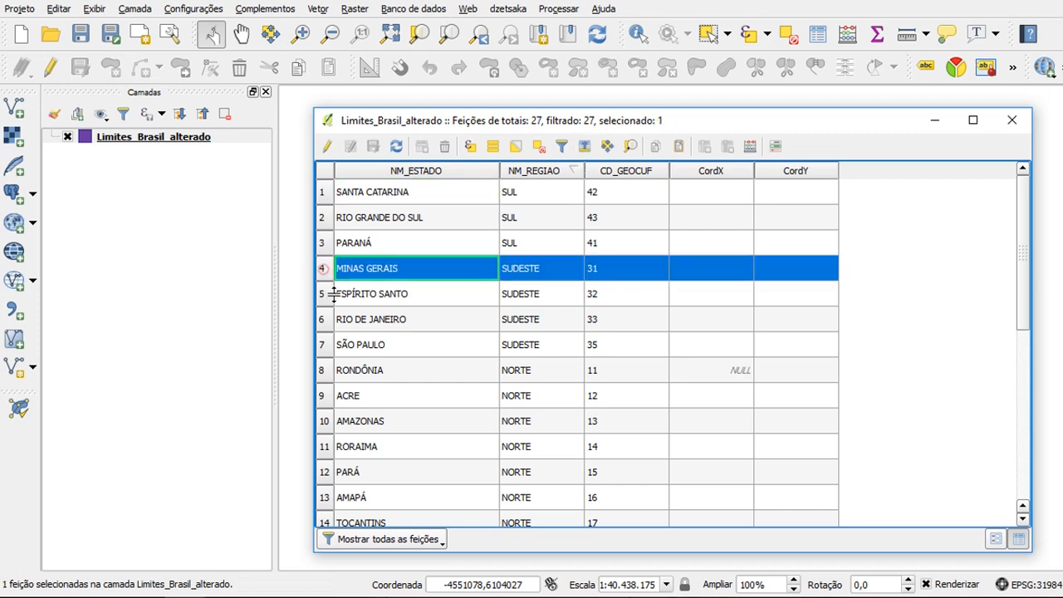
pyautogui.keyDown('ctrl'); pyautogui.click(323, 345); pyautogui.keyUp('ctrl')
pyautogui.keyDown('ctrl'); pyautogui.click(324, 421); pyautogui.keyUp('ctrl')
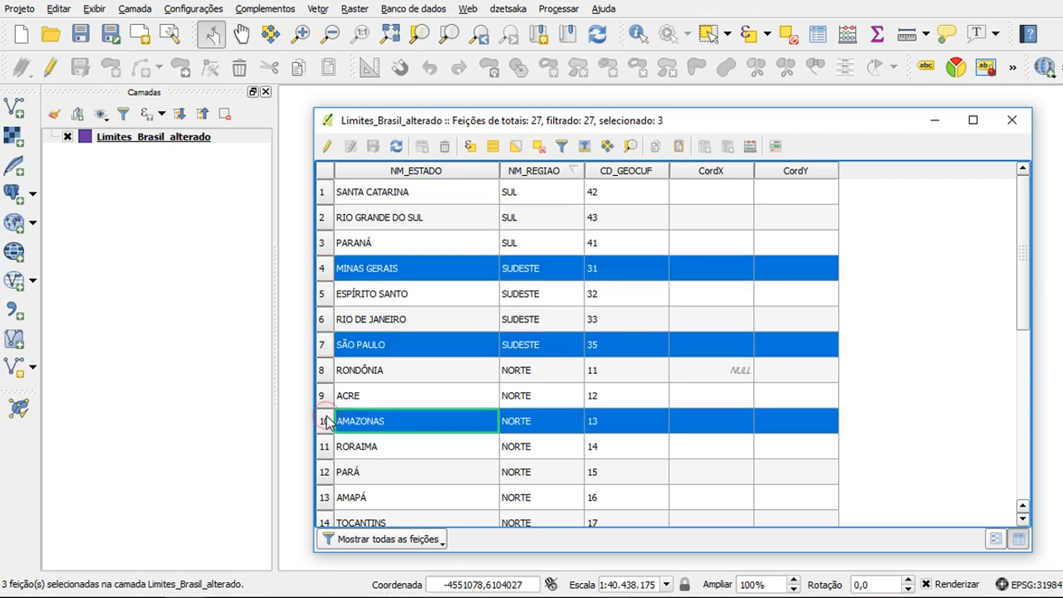
pyautogui.keyDown('ctrl'); pyautogui.click(324, 472); pyautogui.keyUp('ctrl')
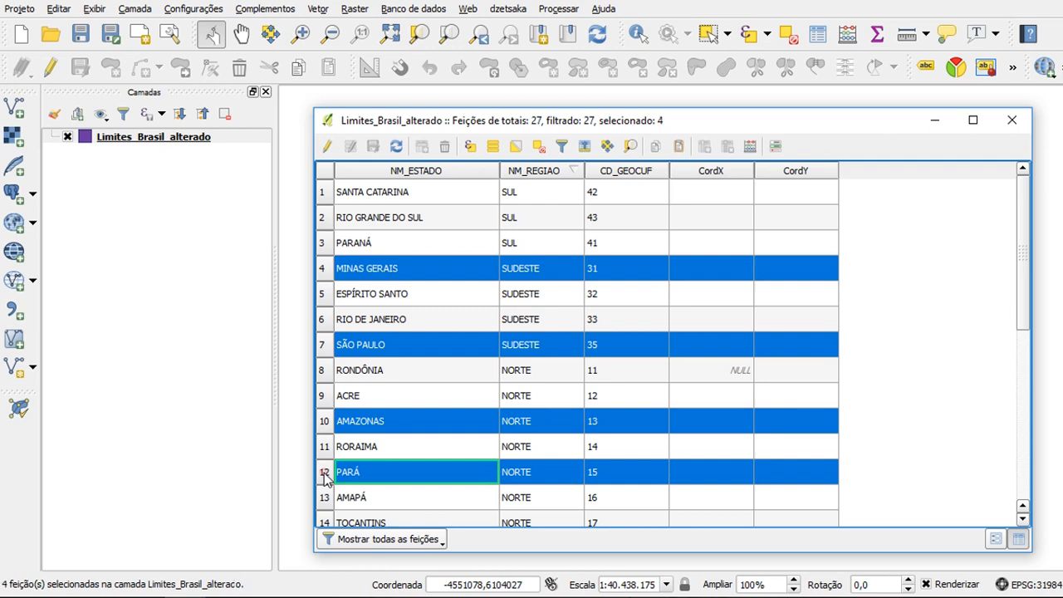
pyautogui.click(586, 147)
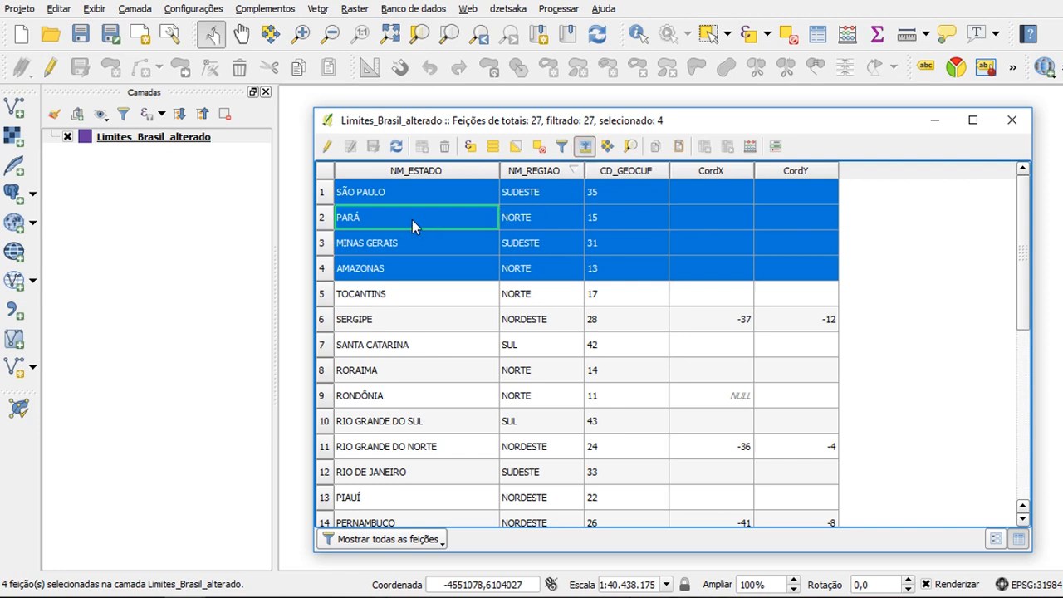
pyautogui.click(538, 147)
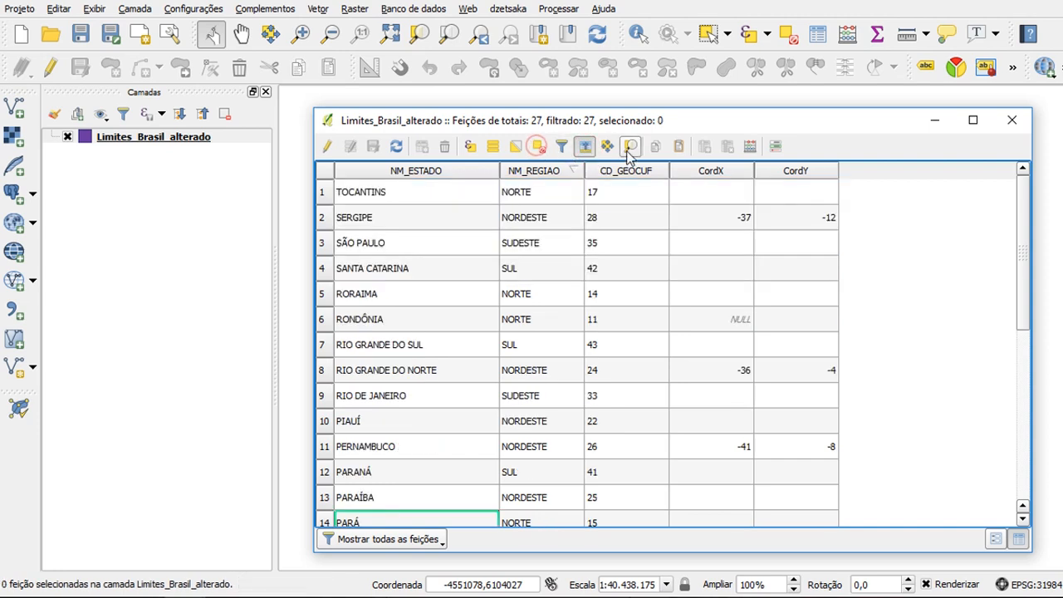
# - Zoom the map to the Tocantins row's feature, check its polygon, and return to the table to clear the selection
pyautogui.click(326, 193)
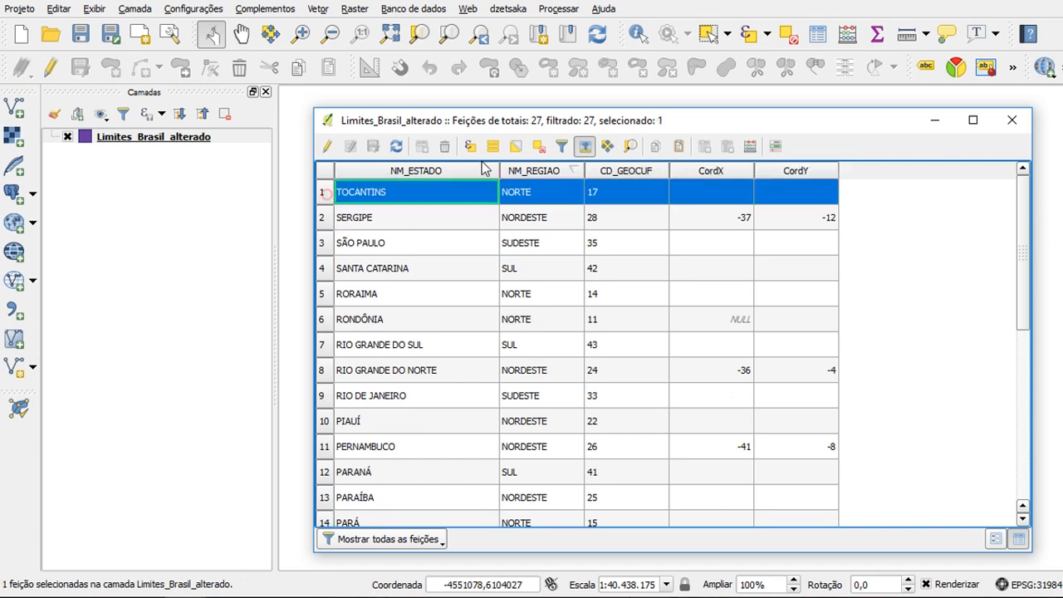
pyautogui.click(630, 148)
pyautogui.click(932, 120)
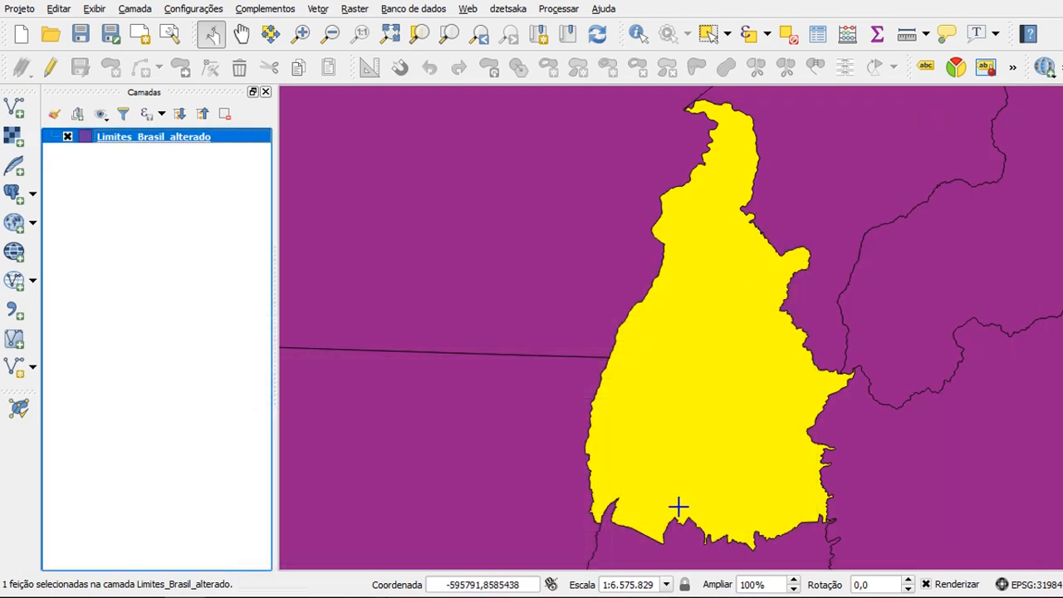
pyautogui.moveTo(246, 591)
pyautogui.click(344, 540)
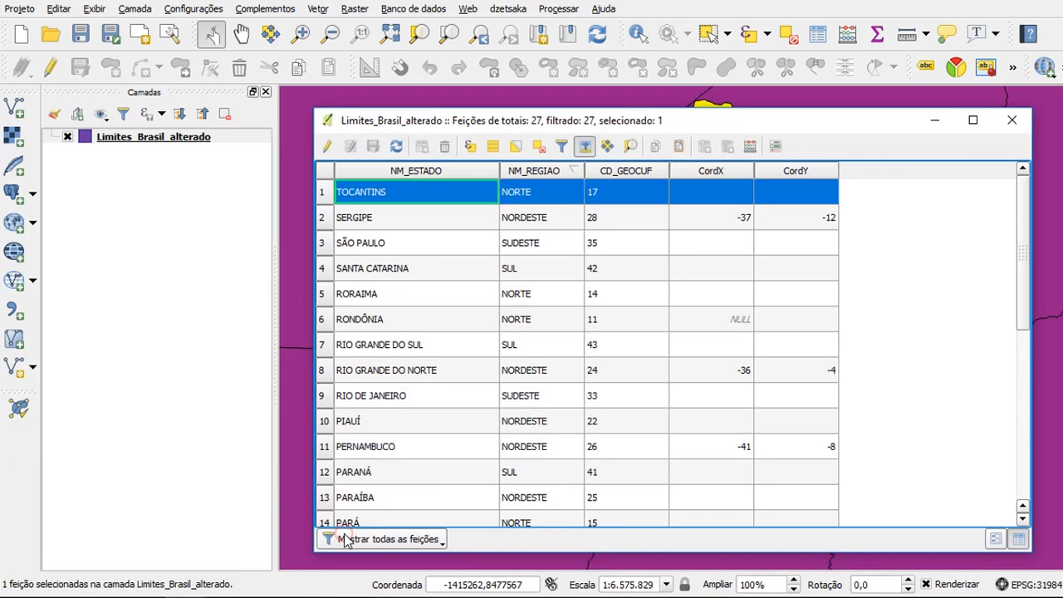
pyautogui.click(536, 146)
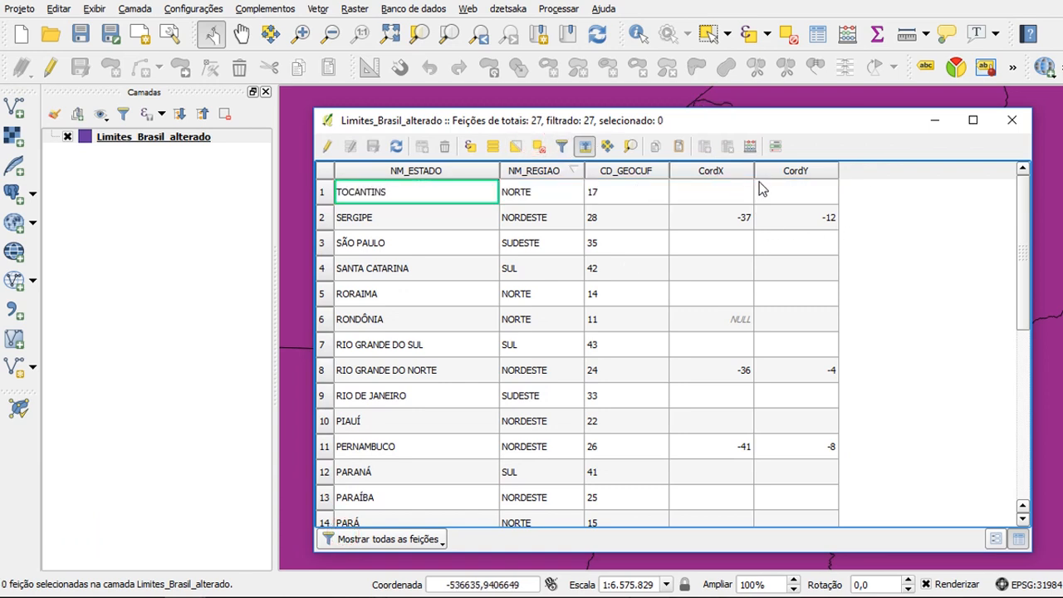
# - Turn on layer editing and look at the add-field and delete-fields dialogs, cancelling both
pyautogui.click(328, 150)
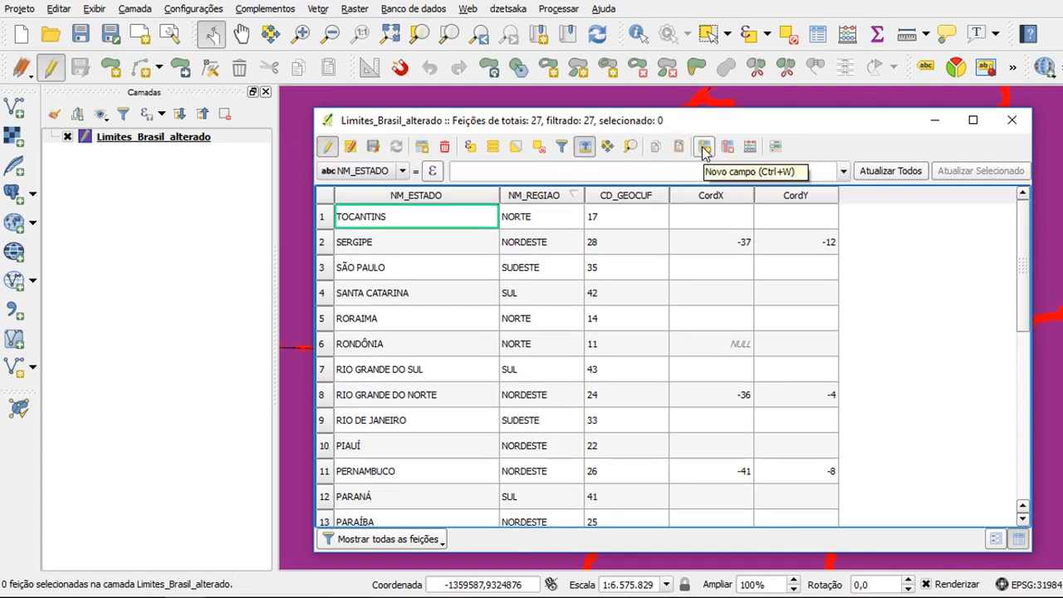
pyautogui.click(703, 148)
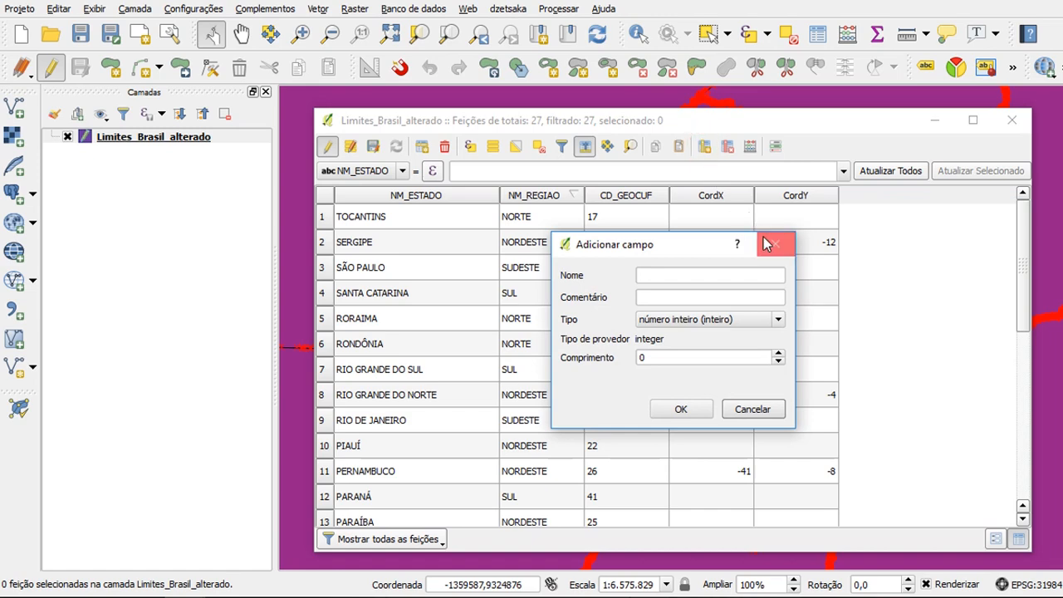
pyautogui.click(774, 243)
pyautogui.click(724, 146)
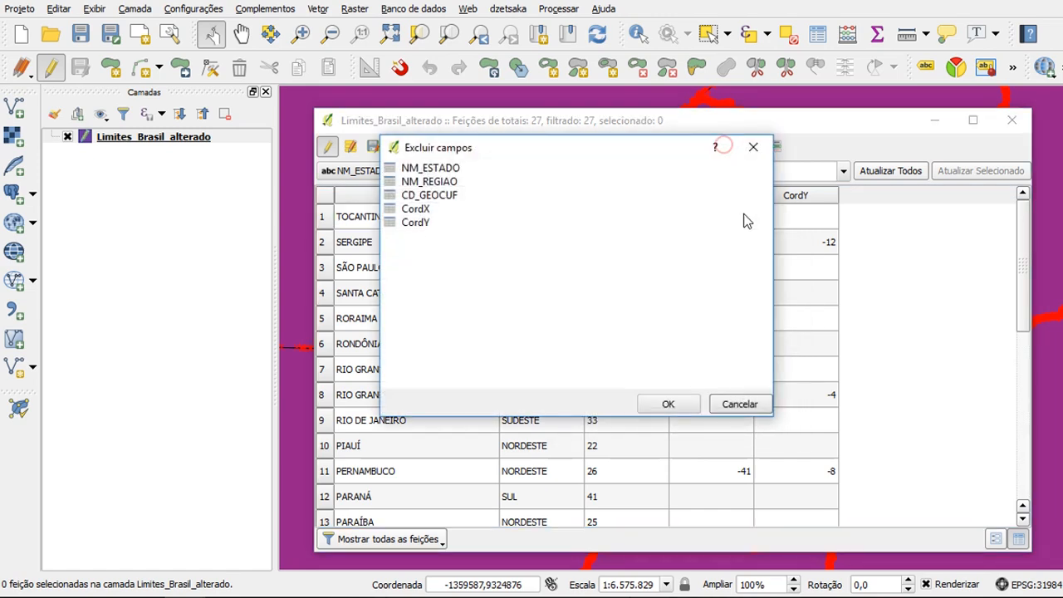
pyautogui.click(753, 147)
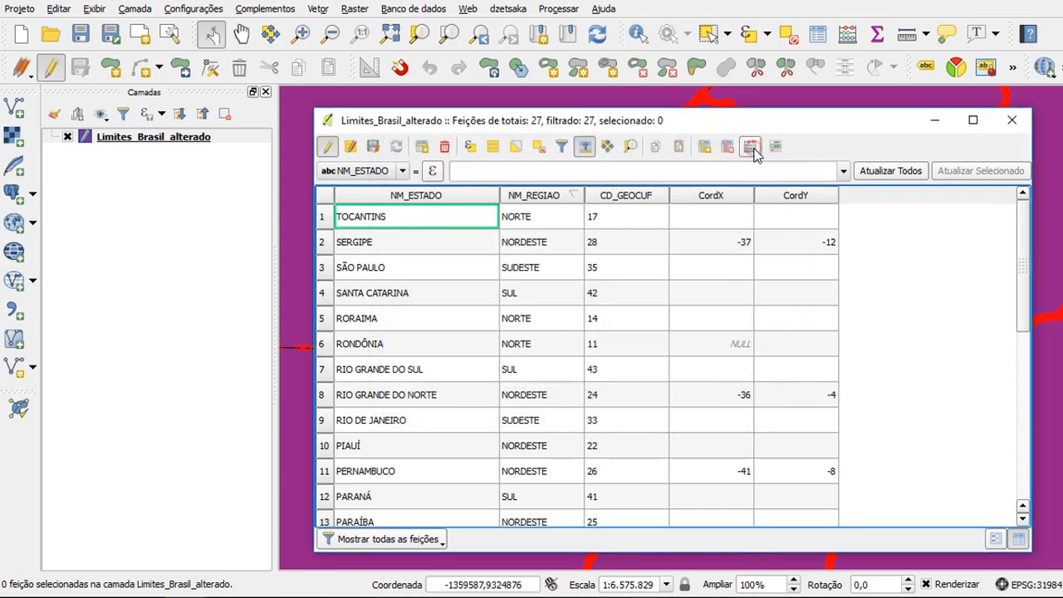
# - Delete the CordX and CordY fields from the attribute table
pyautogui.click(728, 150)
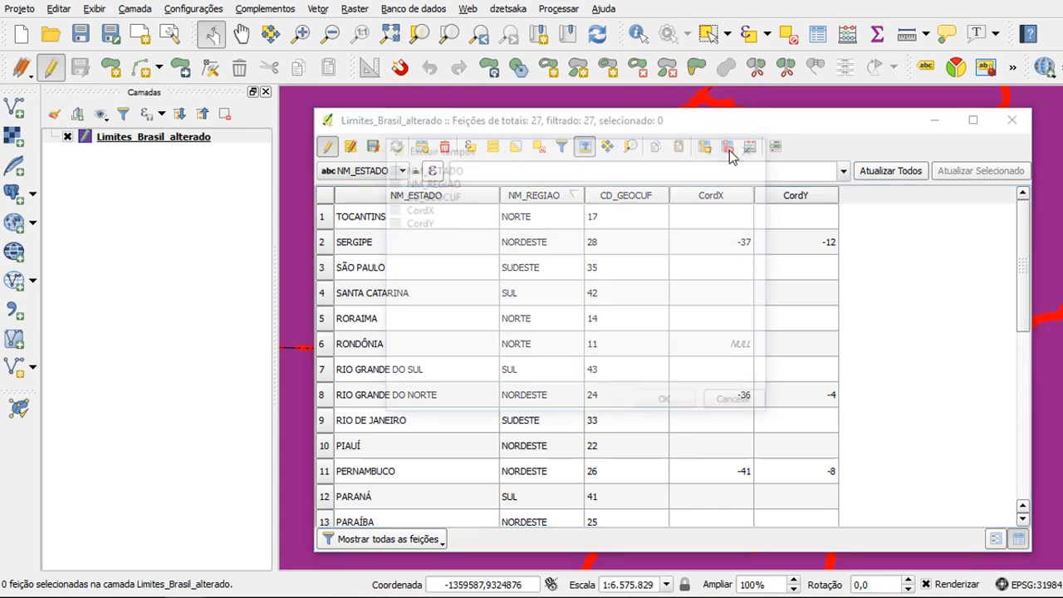
pyautogui.click(409, 223)
pyautogui.moveTo(402, 221)
pyautogui.mouseDown()
pyautogui.moveTo(410, 213)
pyautogui.moveTo(451, 257)
pyautogui.moveTo(421, 211)
pyautogui.mouseUp()
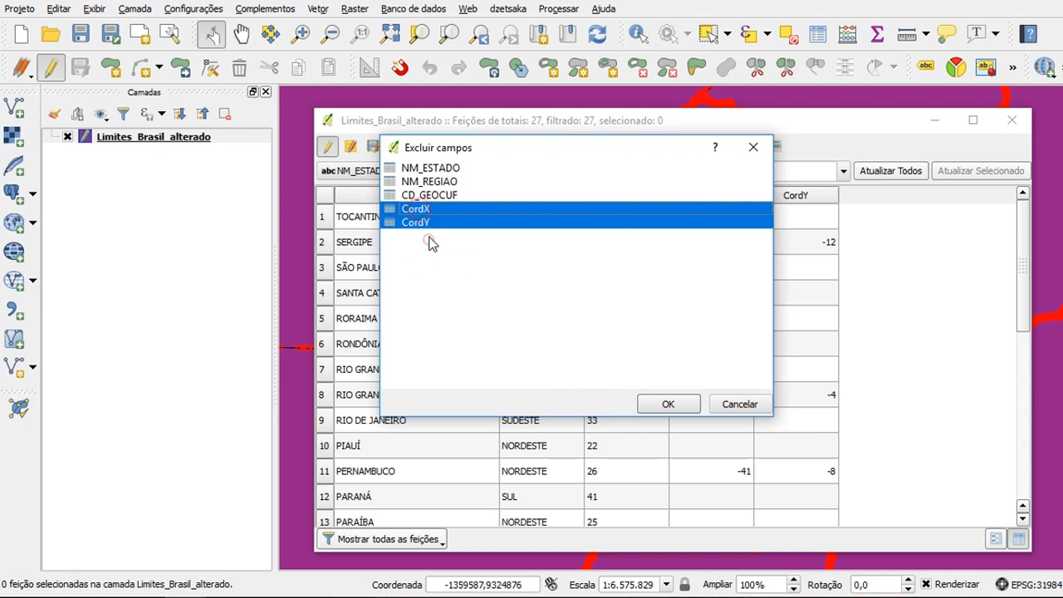
pyautogui.keyDown('ctrl'); pyautogui.click(425, 225); pyautogui.keyUp('ctrl')
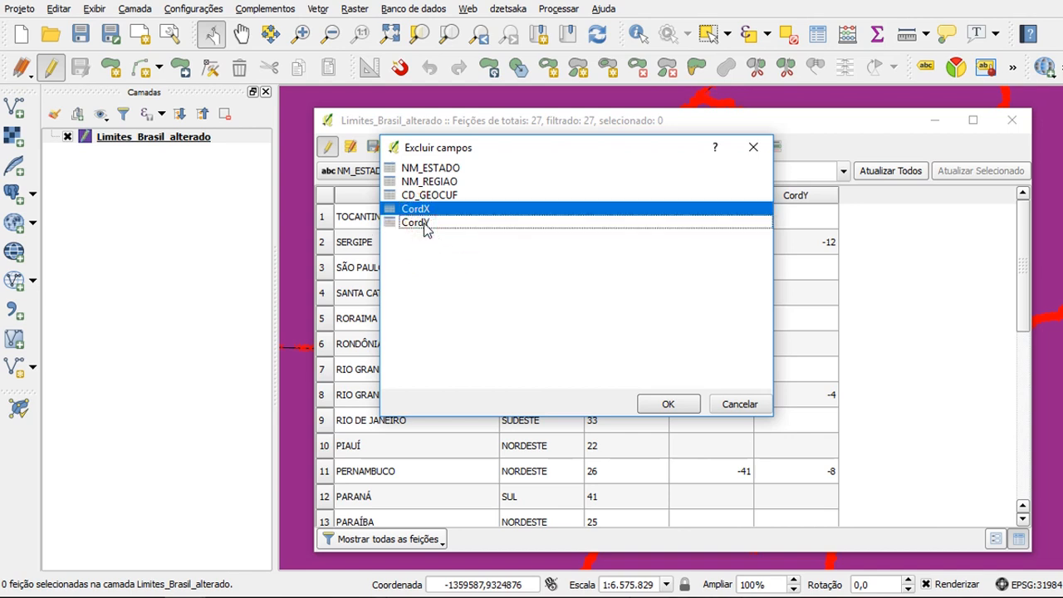
pyautogui.keyDown('ctrl'); pyautogui.click(426, 225); pyautogui.keyUp('ctrl')
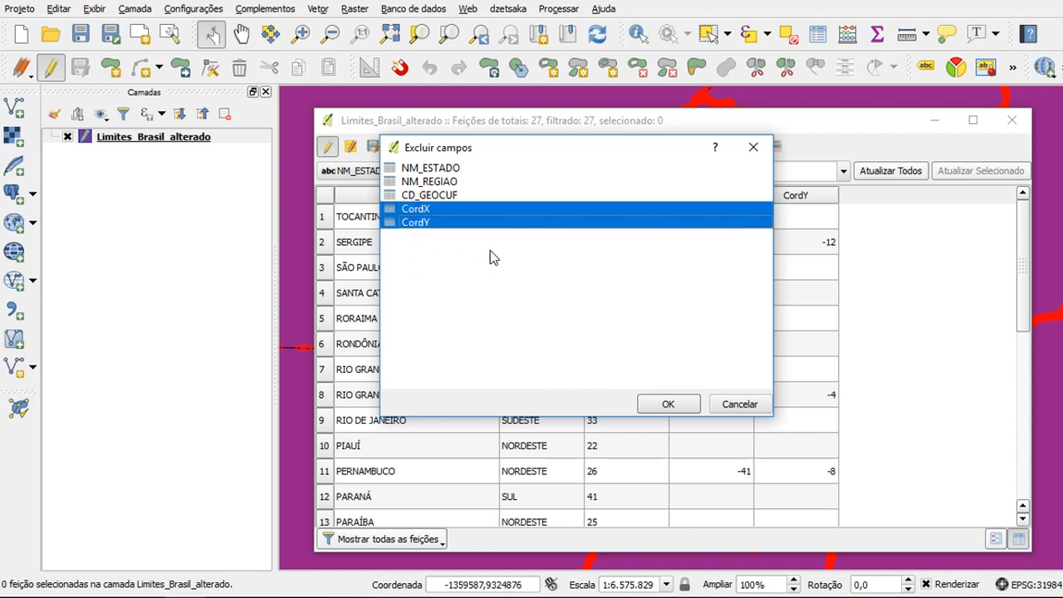
pyautogui.click(667, 404)
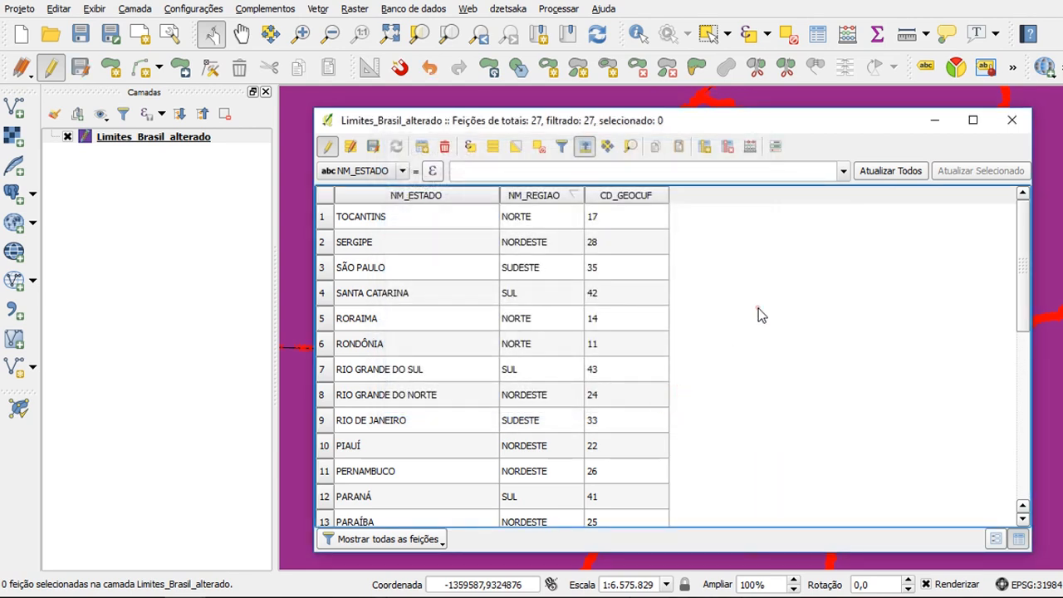
# - Add a field named CoordX of type número inteiro (inteiro) with length 10
pyautogui.click(704, 147)
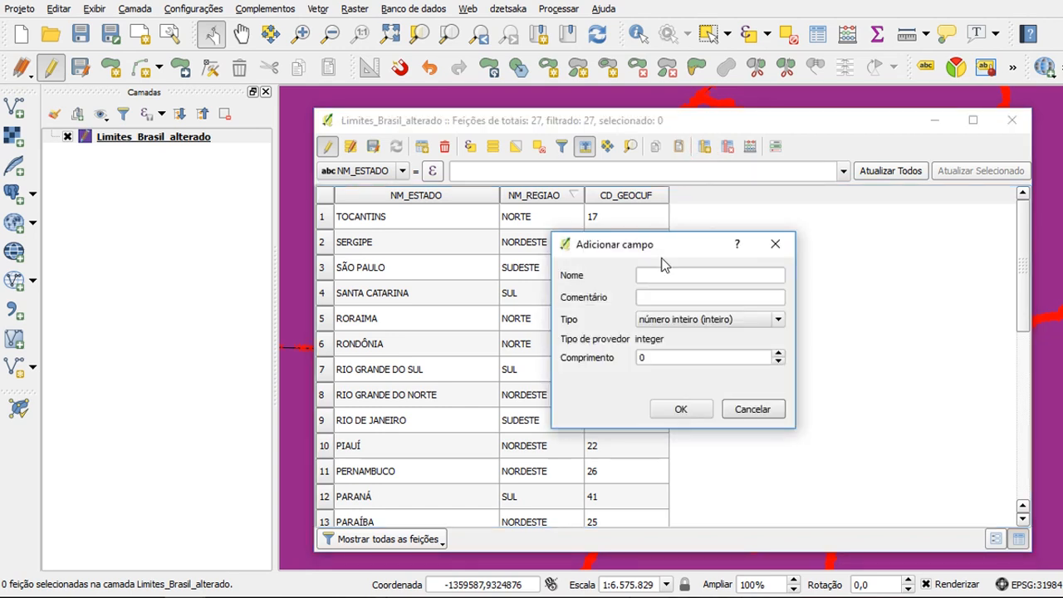
pyautogui.moveTo(658, 252); pyautogui.dragTo(641, 239)
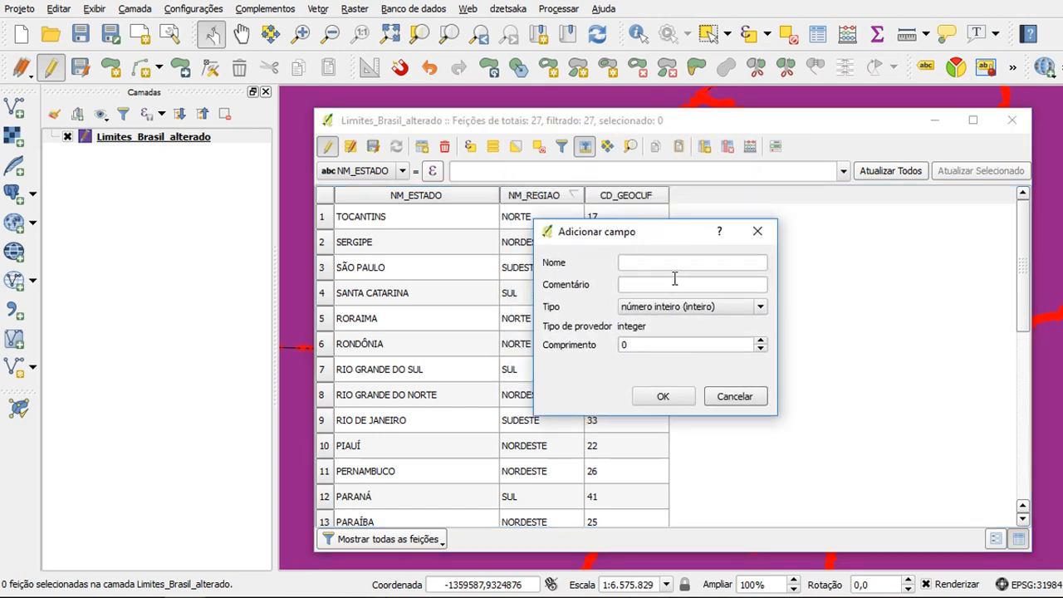
pyautogui.click(641, 262)
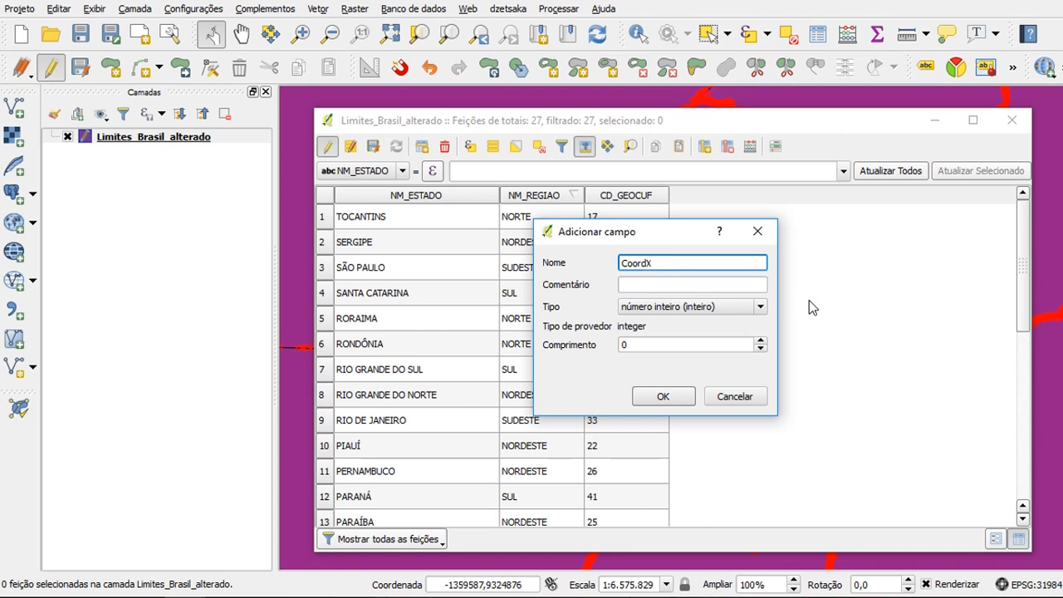
pyautogui.click(640, 311)
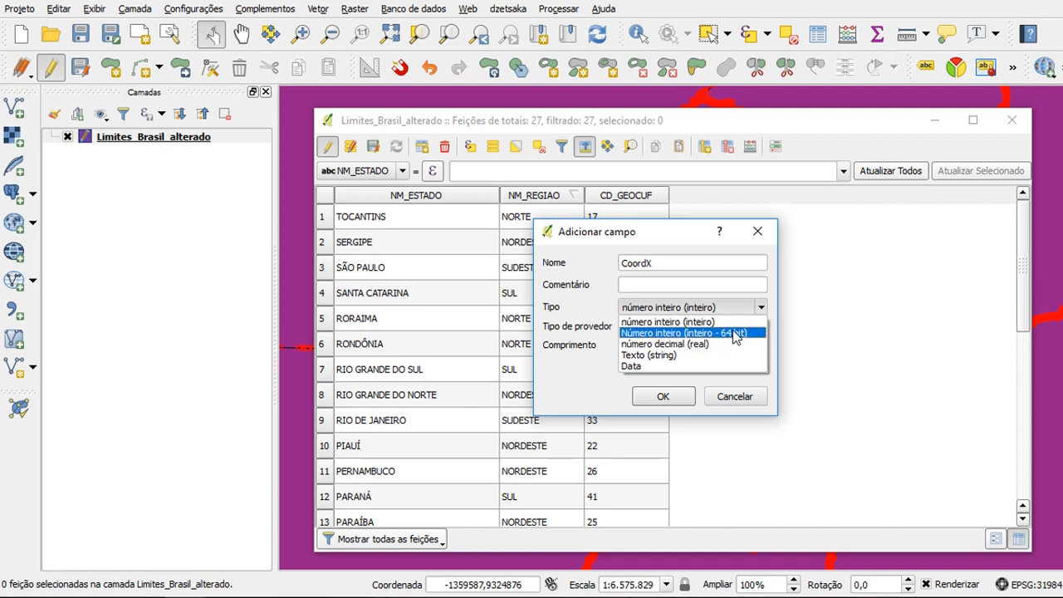
pyautogui.click(590, 322)
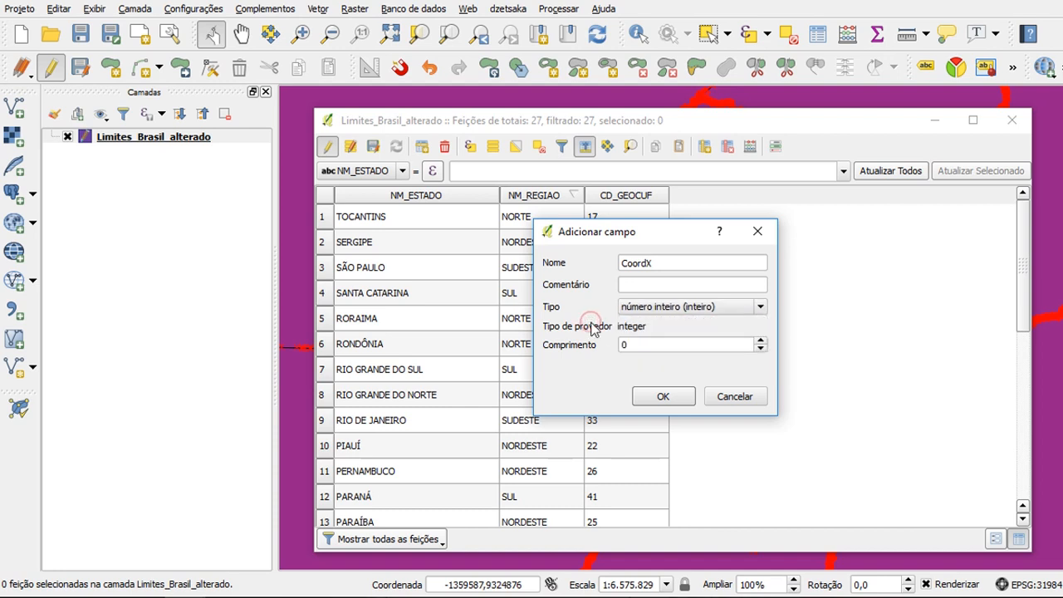
pyautogui.click(641, 308)
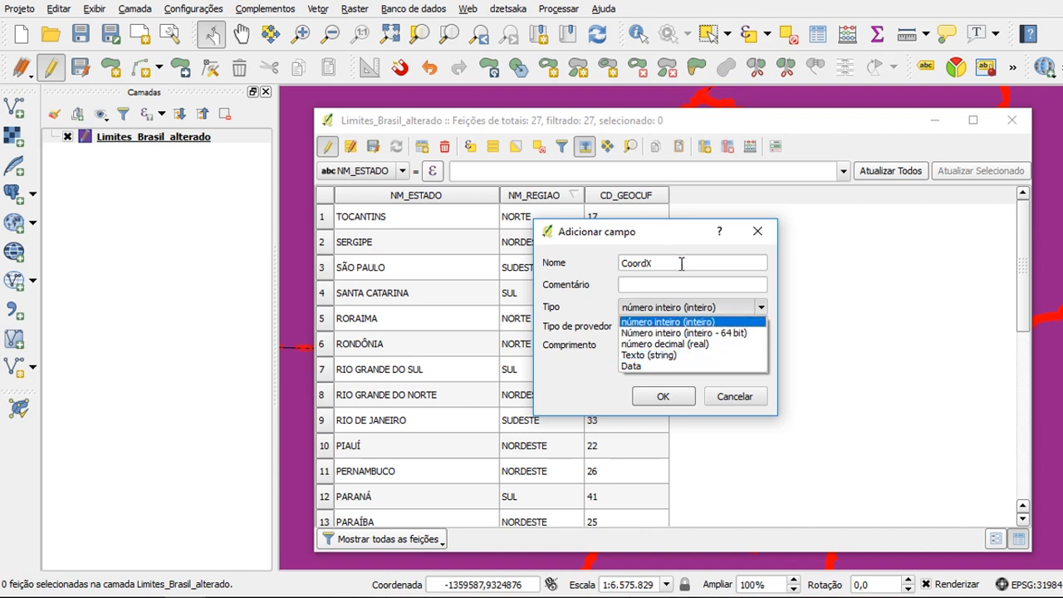
pyautogui.click(656, 323)
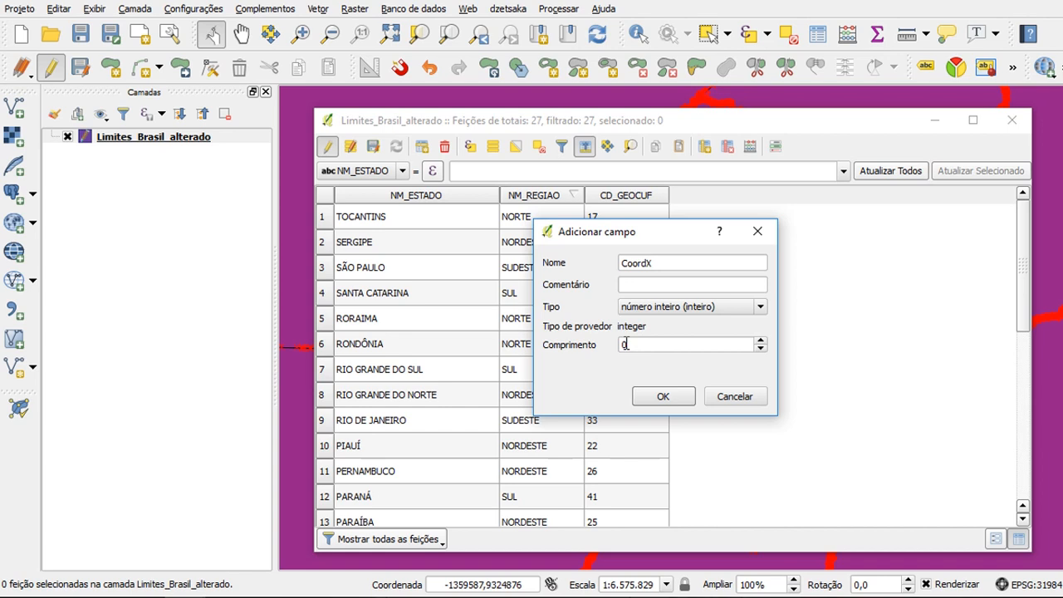
pyautogui.click(619, 343)
pyautogui.write('1')
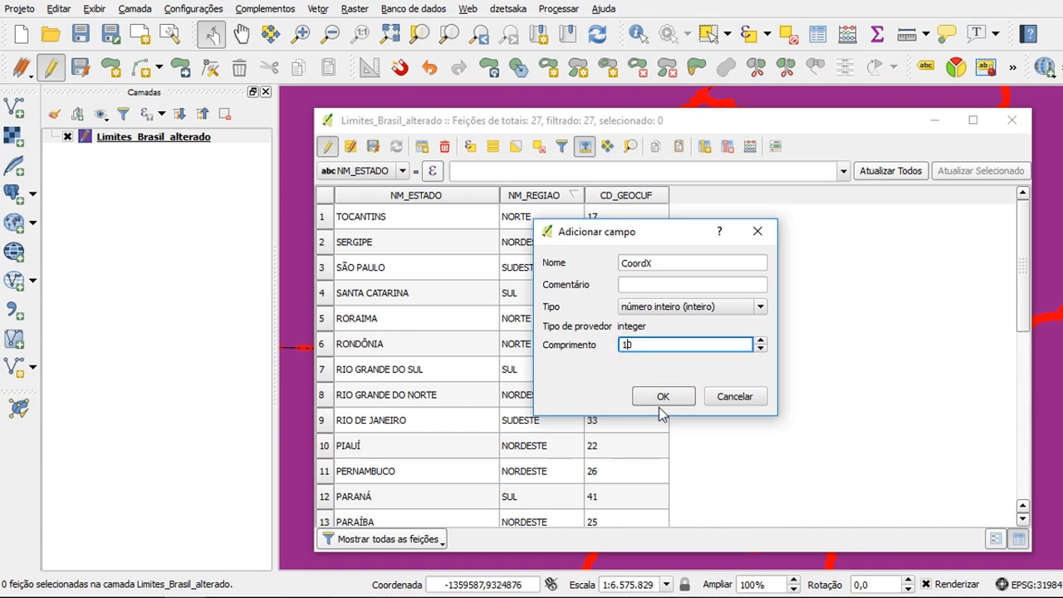
pyautogui.click(662, 397)
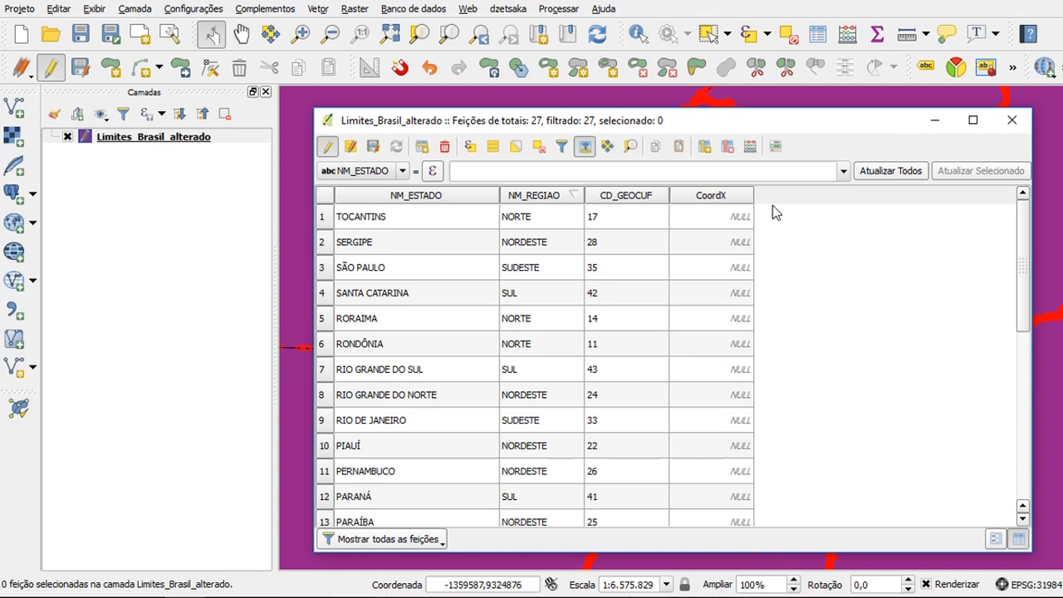
# - Open the field calculator and set it to update the existing field NM_ESTADO, moving the dialog aside to uncover the table
pyautogui.click(752, 151)
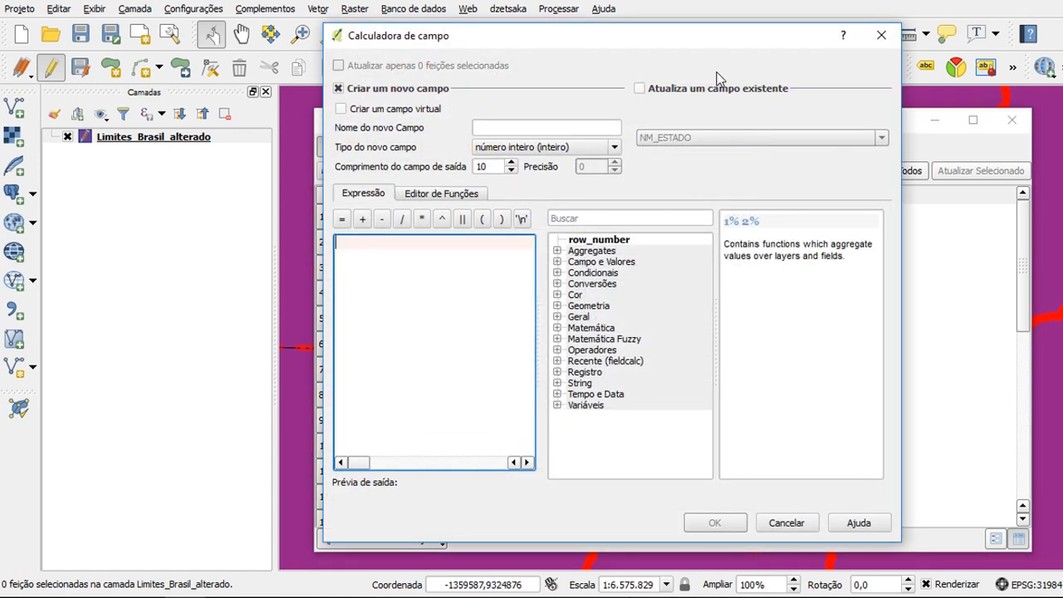
pyautogui.click(663, 89)
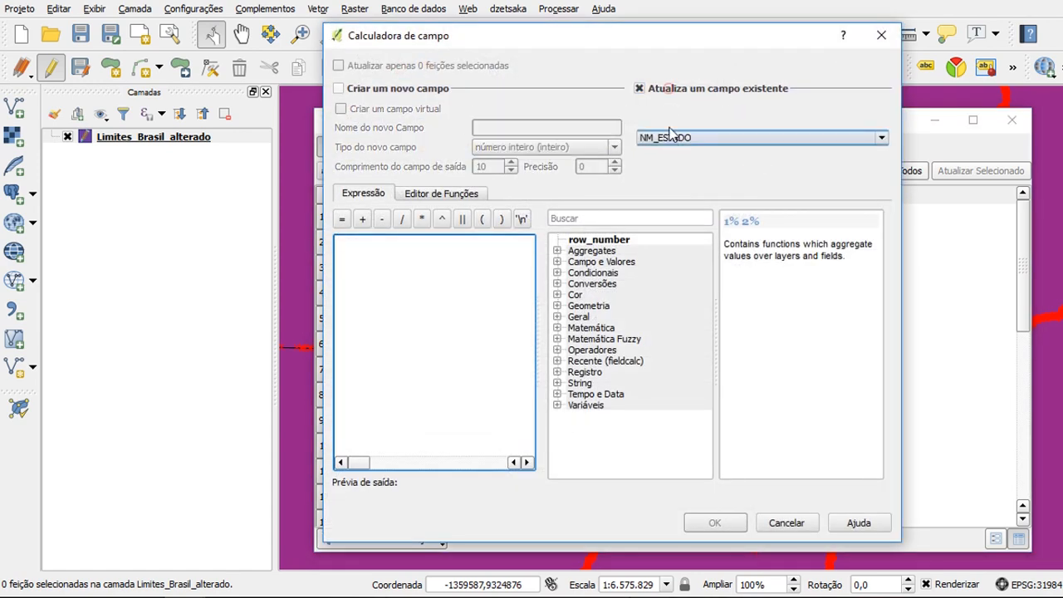
pyautogui.click(664, 138)
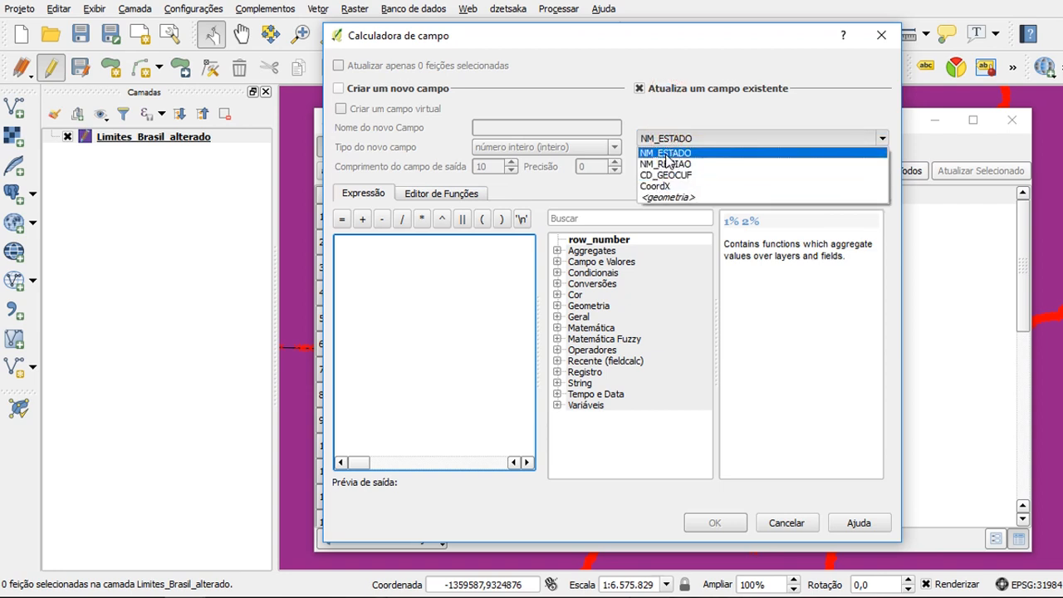
pyautogui.click(655, 134)
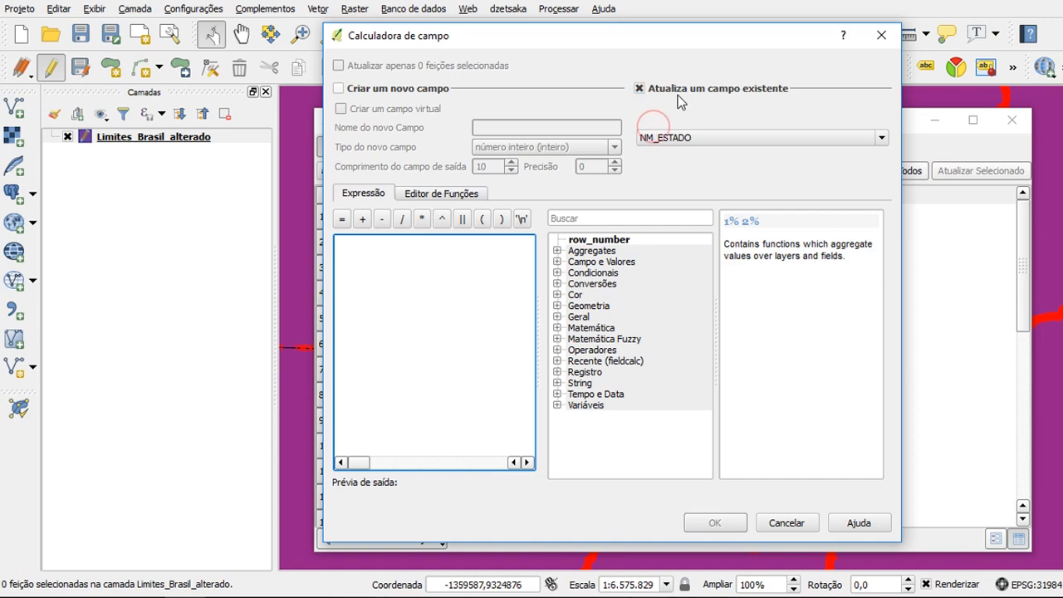
pyautogui.click(700, 137)
pyautogui.click(664, 151)
pyautogui.moveTo(489, 41); pyautogui.dragTo(593, 32)
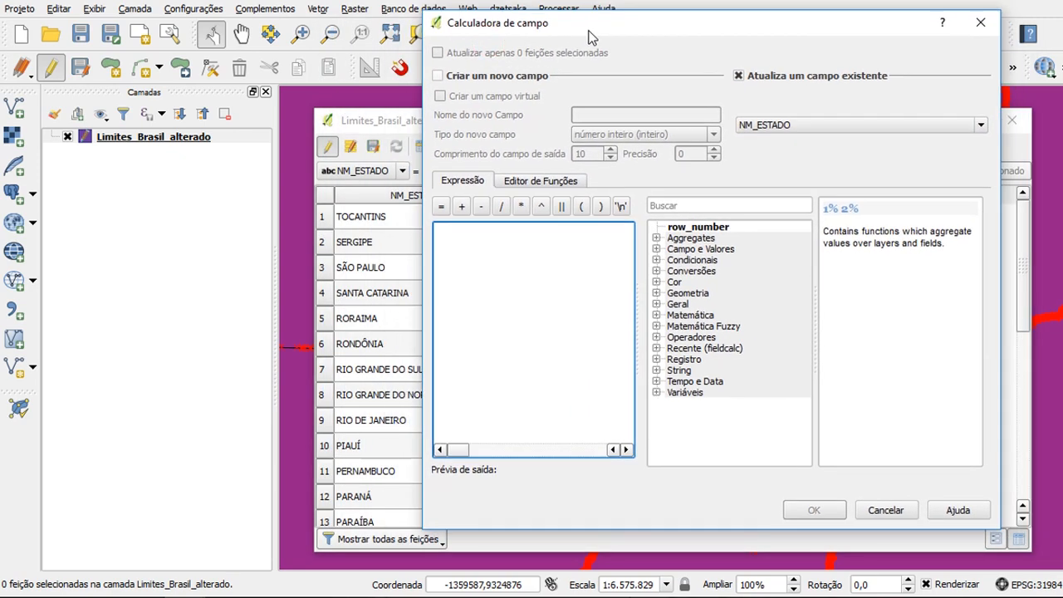
# - Enter the expression 'Rio de Janeiro' in single quotes and apply it to the existing NM_ESTADO field for all features
pyautogui.click(498, 232)
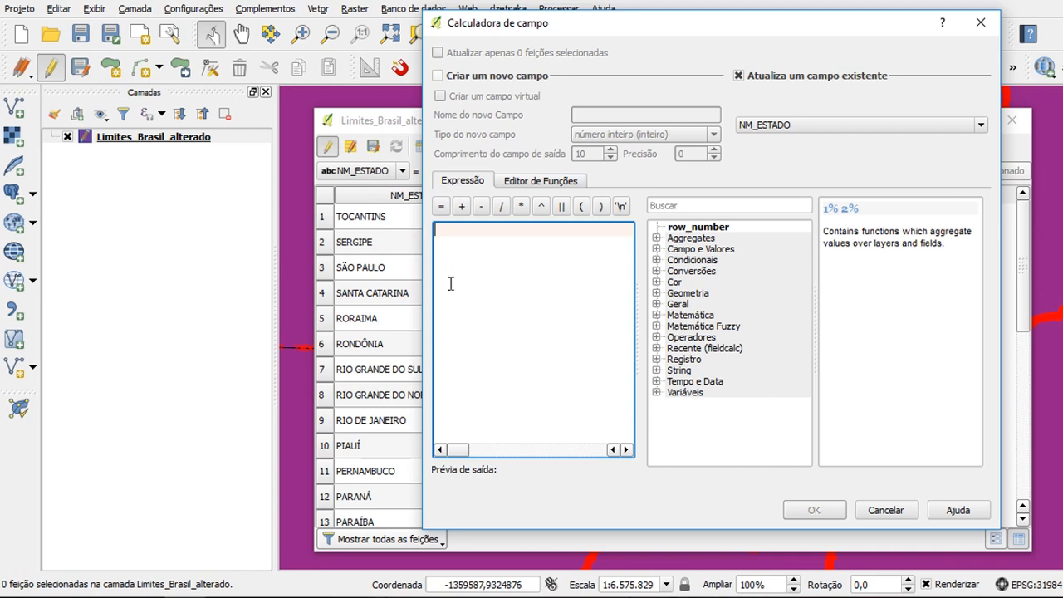
pyautogui.write('de Janeiro')
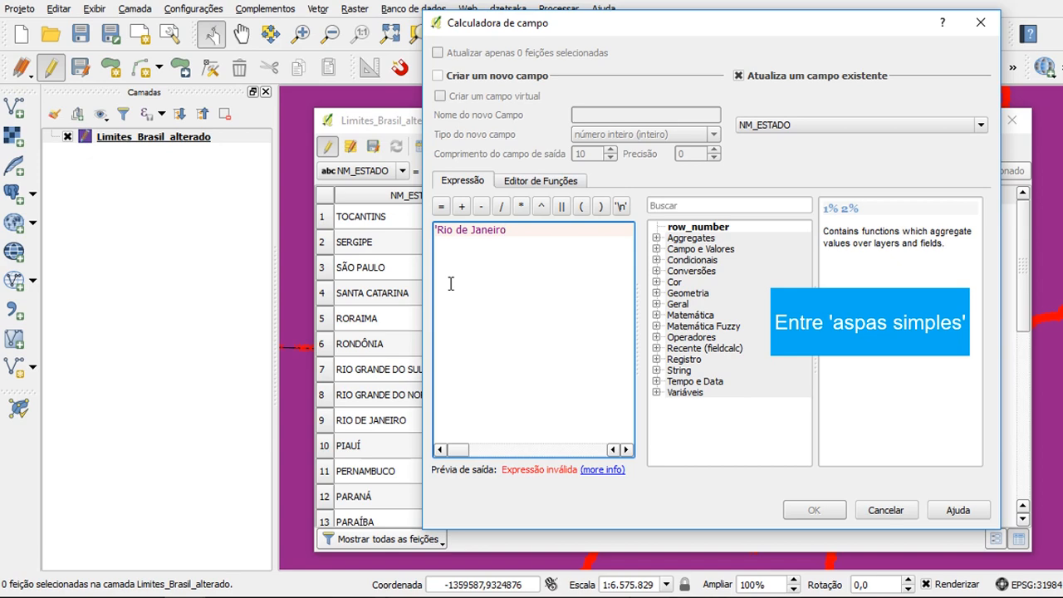
pyautogui.write("'")
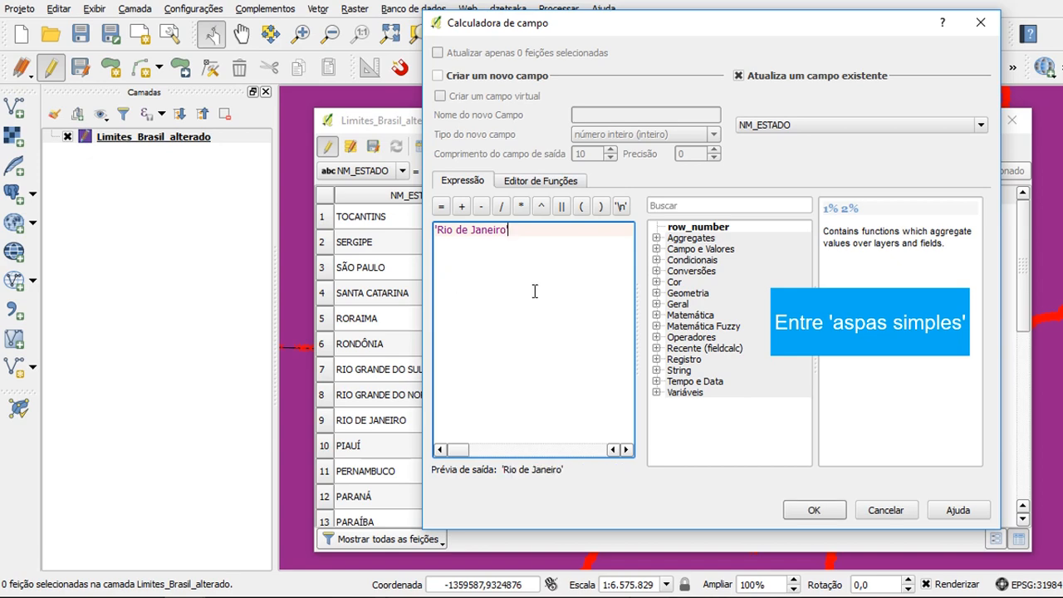
pyautogui.click(534, 230)
pyautogui.click(798, 509)
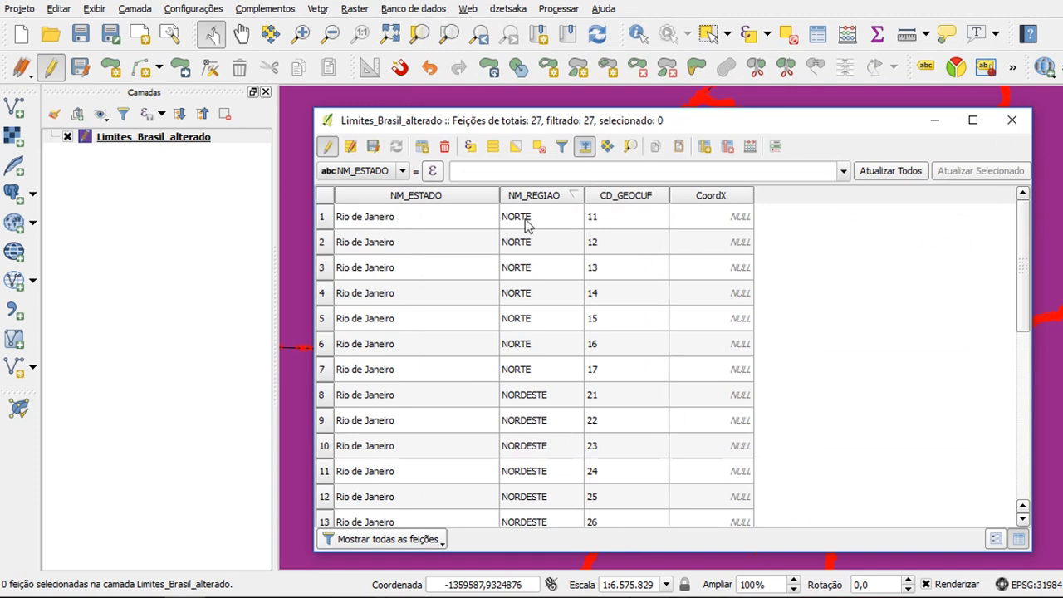
# - Revert the current edits for all layers and reopen the Limites_Brasil_alterado attribute table
pyautogui.click(24, 75)
pyautogui.click(24, 74)
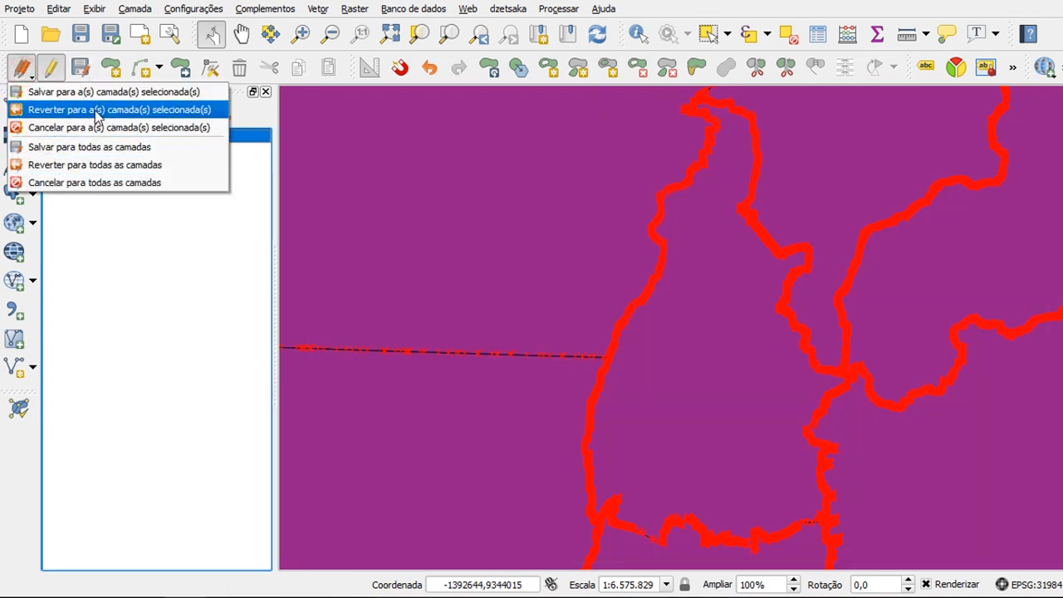
pyautogui.click(70, 165)
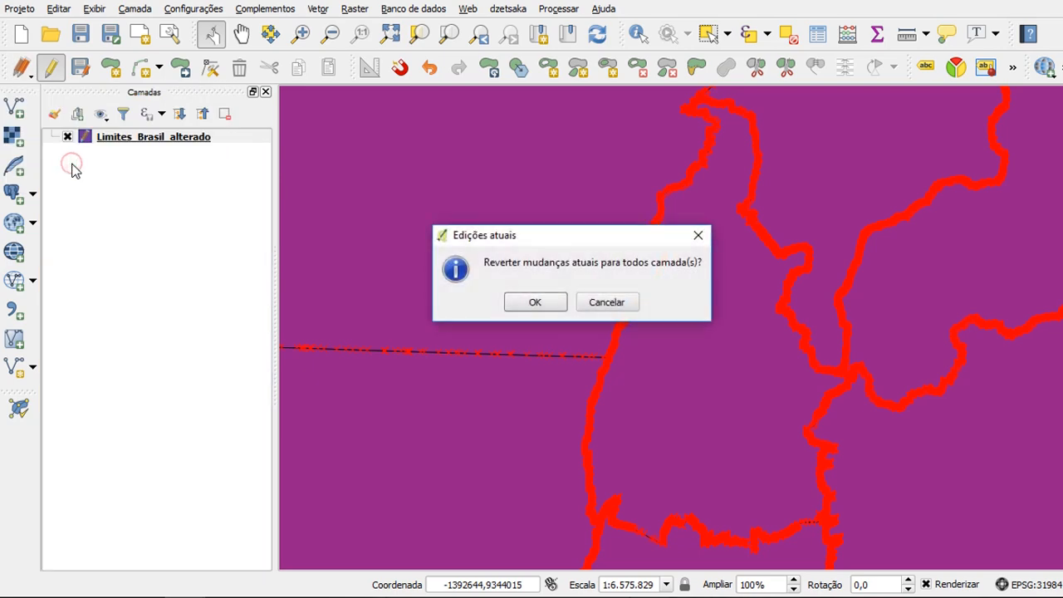
pyautogui.click(537, 302)
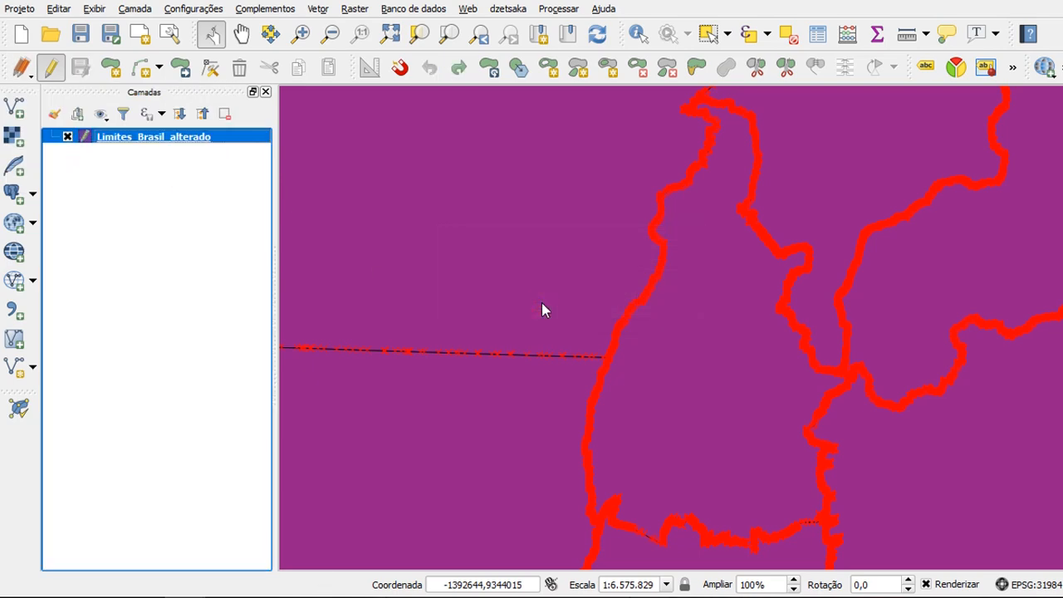
pyautogui.press('F6')
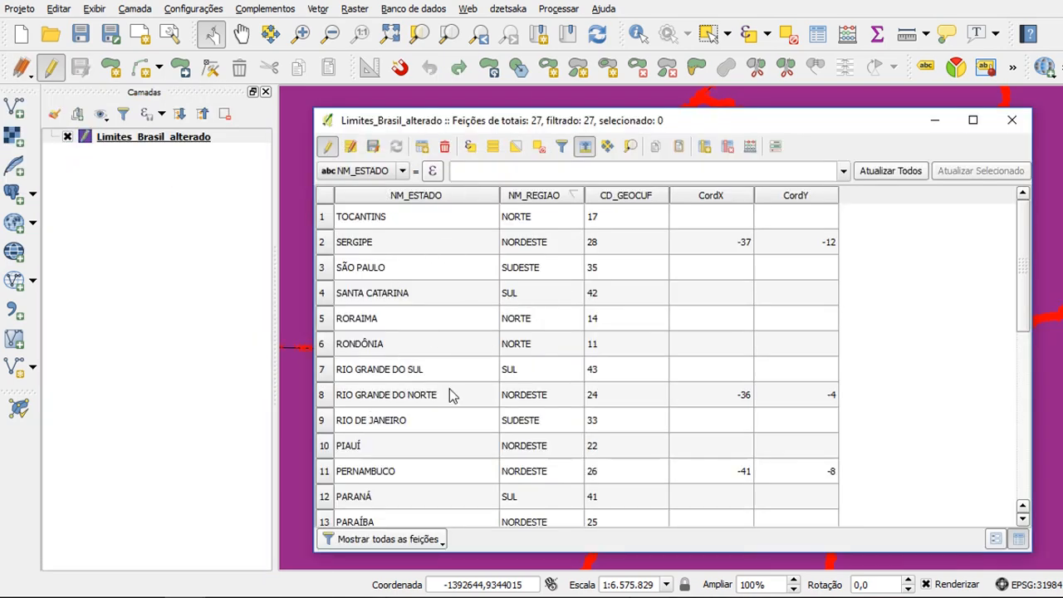
# - Open the field calculator and define a new field named PAIS of type Texto (string)
pyautogui.click(750, 146)
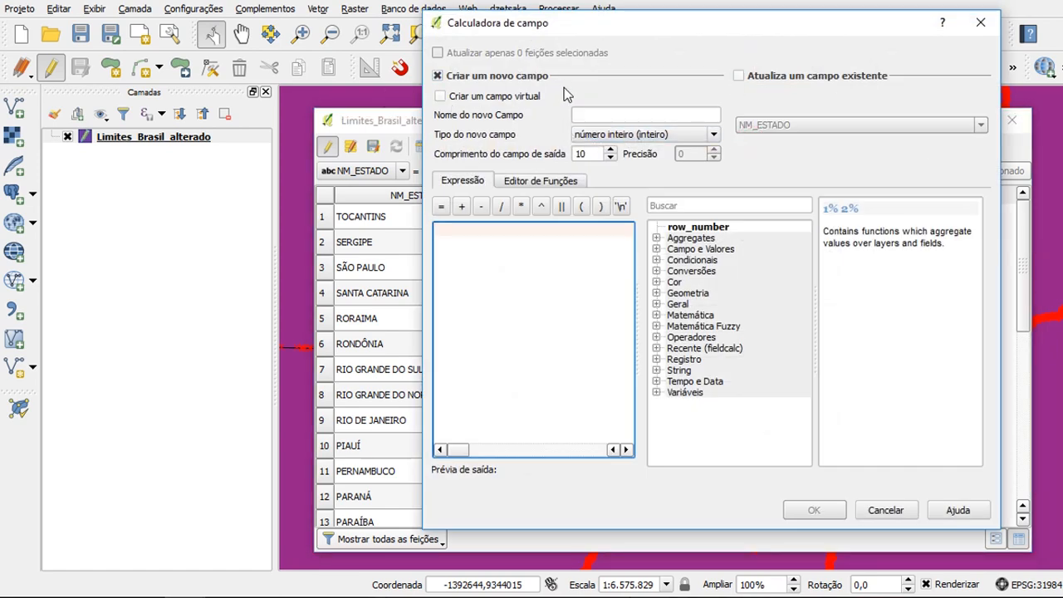
pyautogui.click(581, 115)
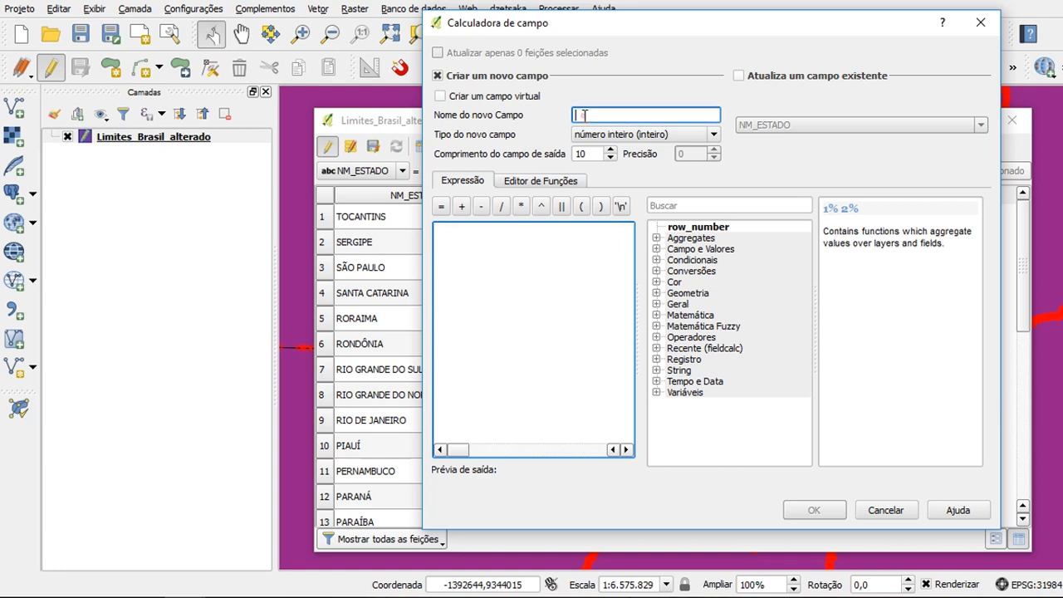
pyautogui.write('PAIS')
pyautogui.click(635, 133)
pyautogui.click(599, 183)
# - Enter the expression 'BRASIL' in single quotes and create the PAIS field with this value for all features
pyautogui.click(524, 258)
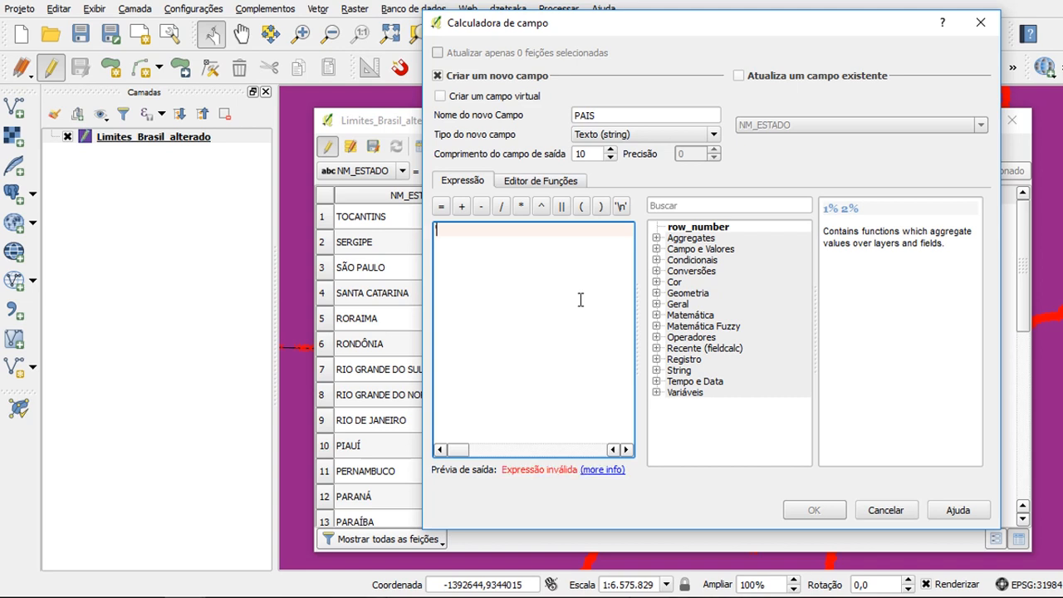
pyautogui.write("BRASIL'")
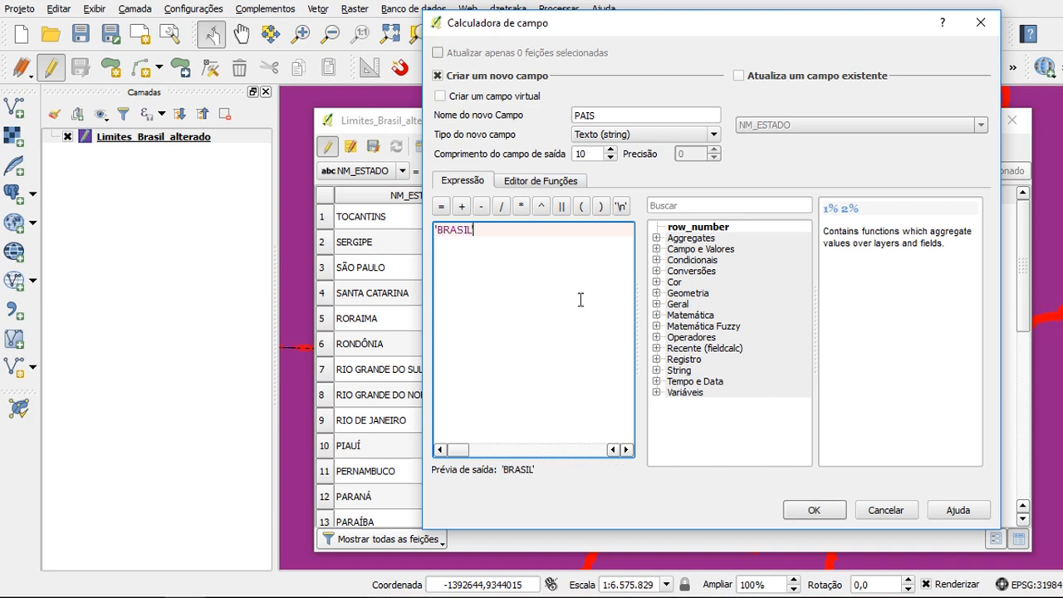
pyautogui.moveTo(434, 230); pyautogui.dragTo(439, 231)
pyautogui.click(490, 232)
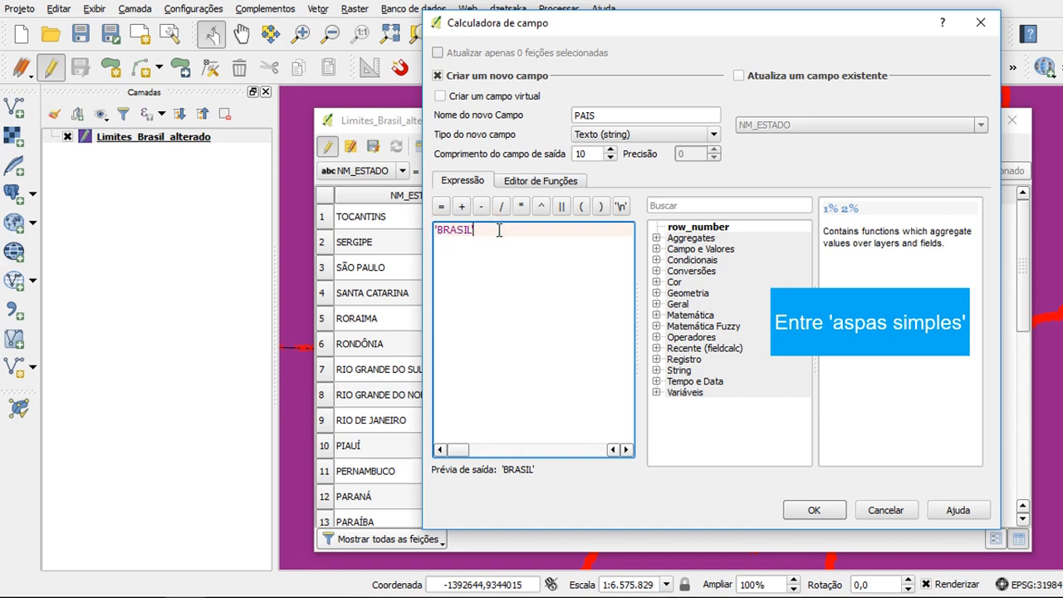
pyautogui.click(810, 508)
pyautogui.moveTo(1019, 221)
pyautogui.mouseDown()
pyautogui.moveTo(1021, 456)
pyautogui.moveTo(1005, 214)
pyautogui.mouseUp()
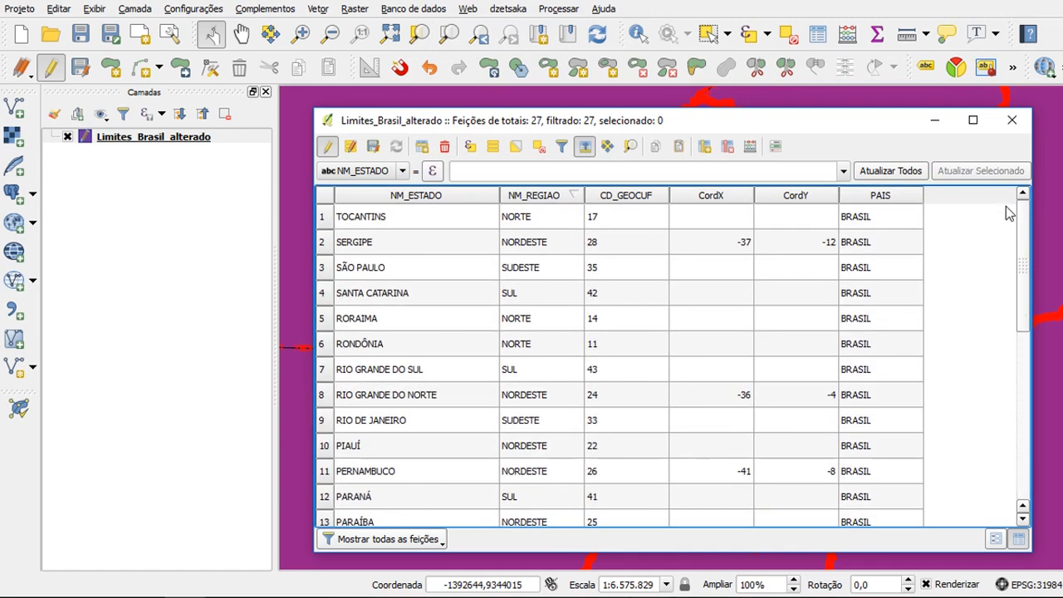